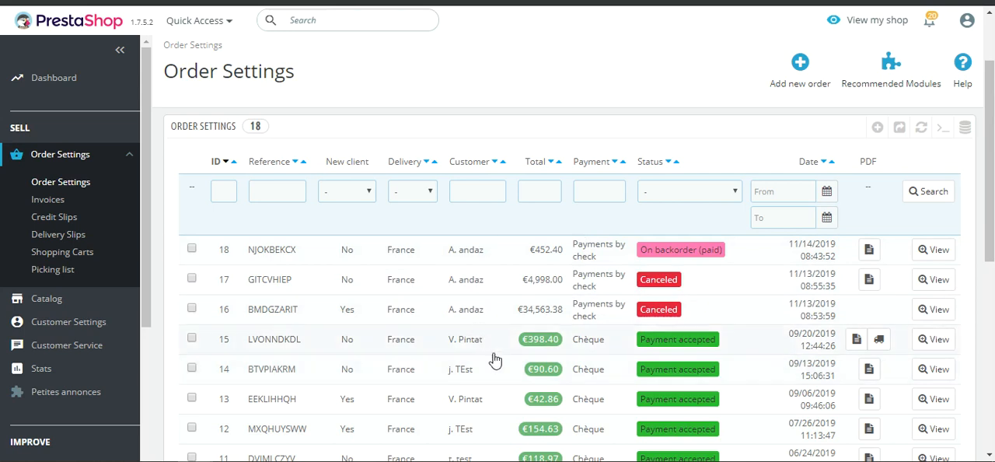
Review the order list, checking the payment method and status of each order
{"action": "scroll", "coordinate": [494, 360], "scroll_direction": "down", "scroll_amount": 2}
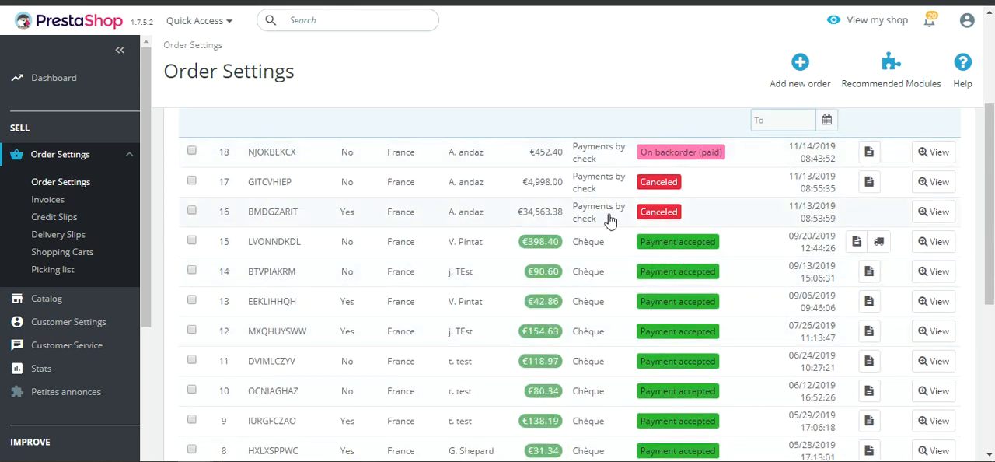
{"action": "scroll", "coordinate": [596, 166], "scroll_direction": "down", "scroll_amount": 2}
{"action": "scroll", "coordinate": [622, 187], "scroll_direction": "up", "scroll_amount": 6}
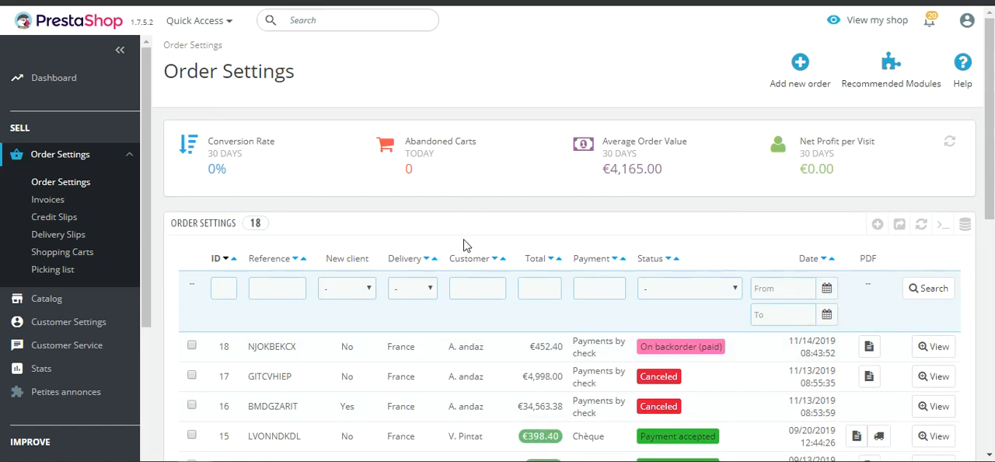
{"action": "scroll", "coordinate": [284, 315], "scroll_direction": "down", "scroll_amount": 5}
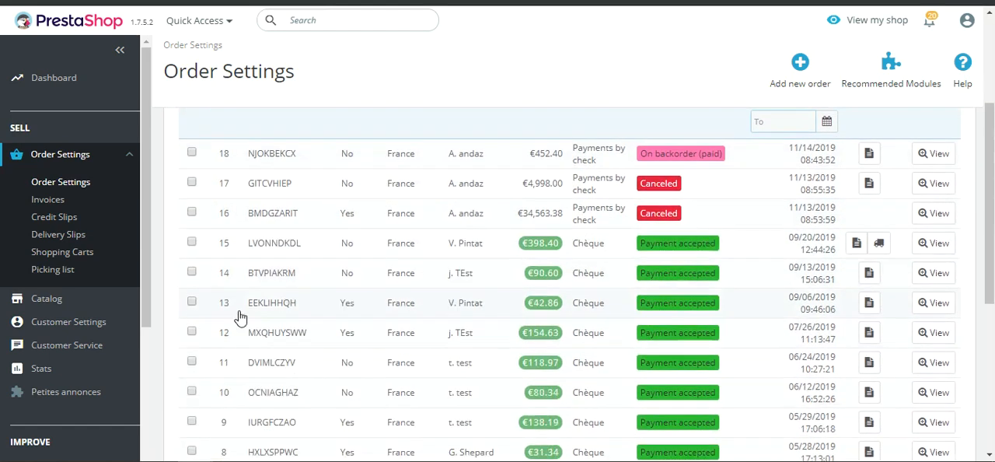
{"action": "scroll", "coordinate": [130, 309], "scroll_direction": "down", "scroll_amount": 2}
{"action": "scroll", "coordinate": [333, 317], "scroll_direction": "up", "scroll_amount": 5}
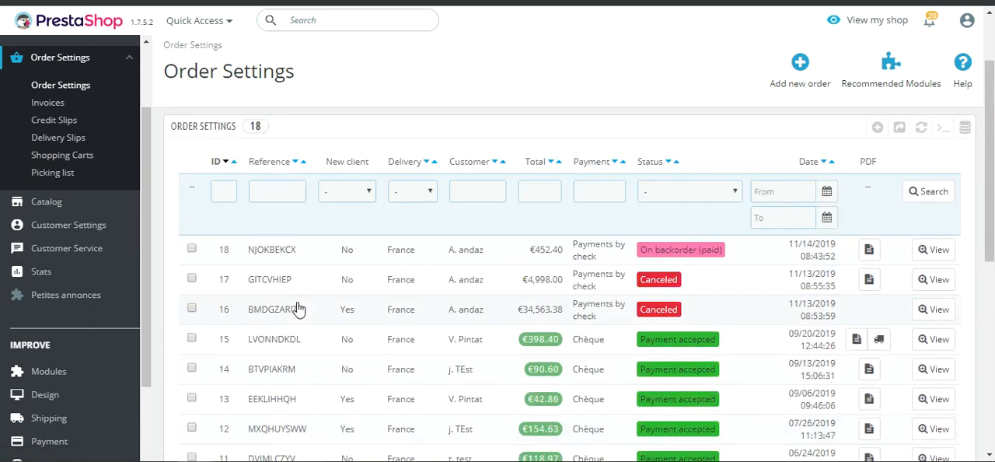
Open the Module Manager page
{"action": "scroll", "coordinate": [84, 368], "scroll_direction": "down", "scroll_amount": 1}
{"action": "left_click", "coordinate": [81, 279]}
{"action": "scroll", "coordinate": [85, 325], "scroll_direction": "down", "scroll_amount": 1}
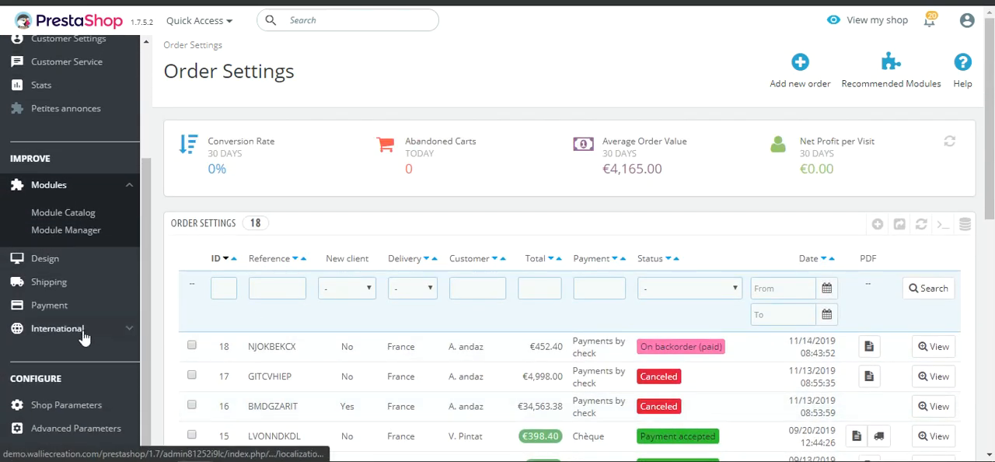
{"action": "left_click", "coordinate": [71, 232]}
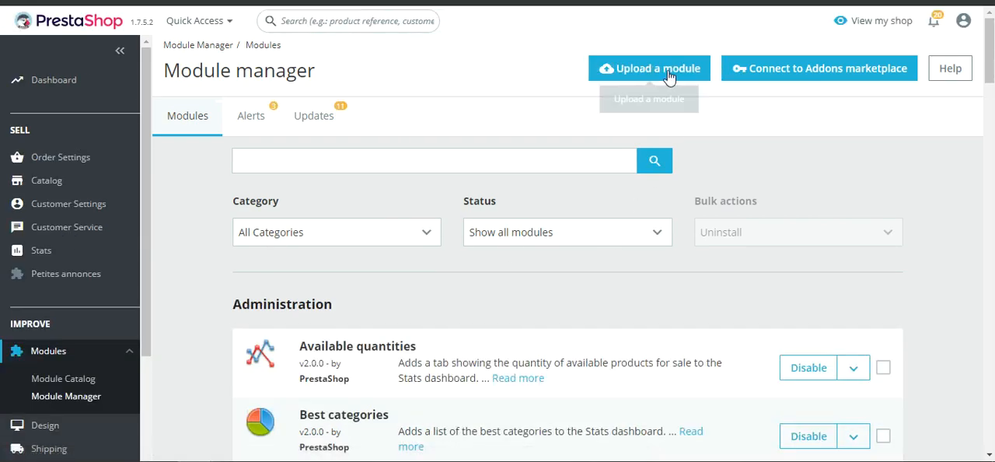
Upload and install the autoupdateonbackorderstatus module archive, closing the upload dialog when it is done
{"action": "left_click", "coordinate": [667, 70]}
{"action": "left_click", "coordinate": [564, 175]}
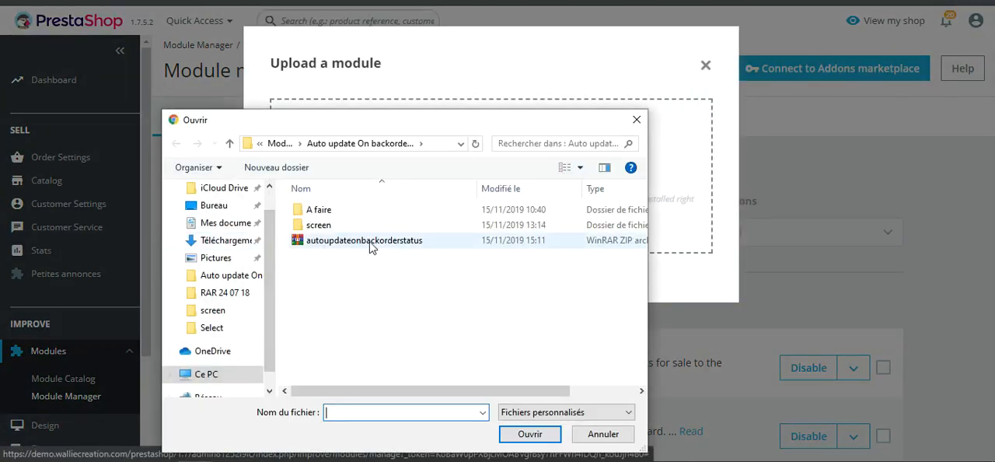
{"action": "left_click", "coordinate": [325, 245]}
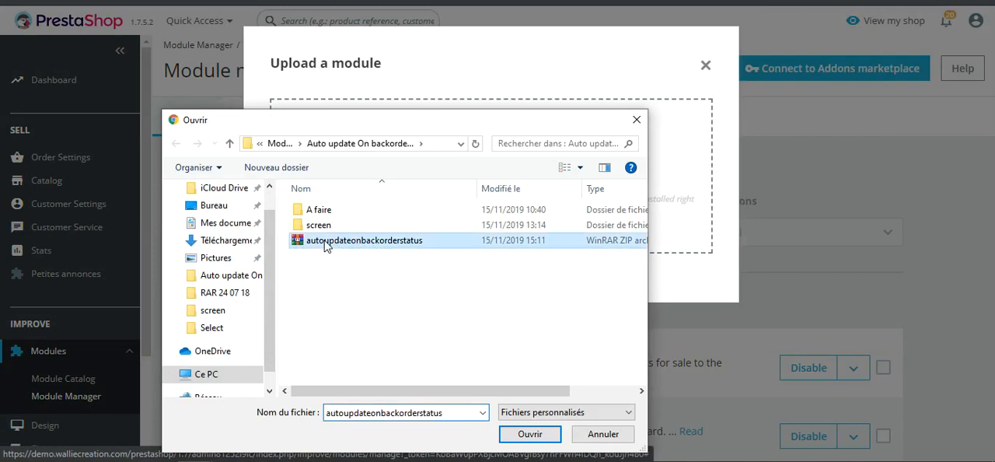
{"action": "double_click", "coordinate": [326, 245]}
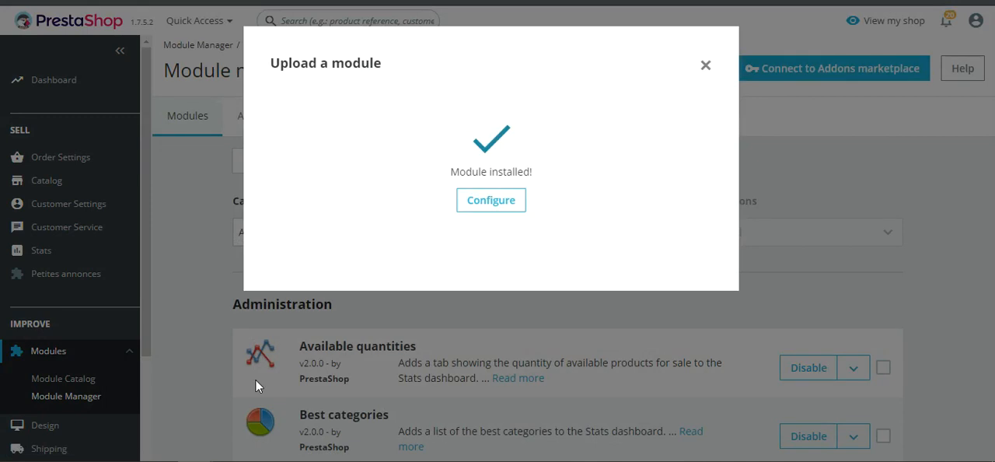
{"action": "left_click", "coordinate": [706, 66]}
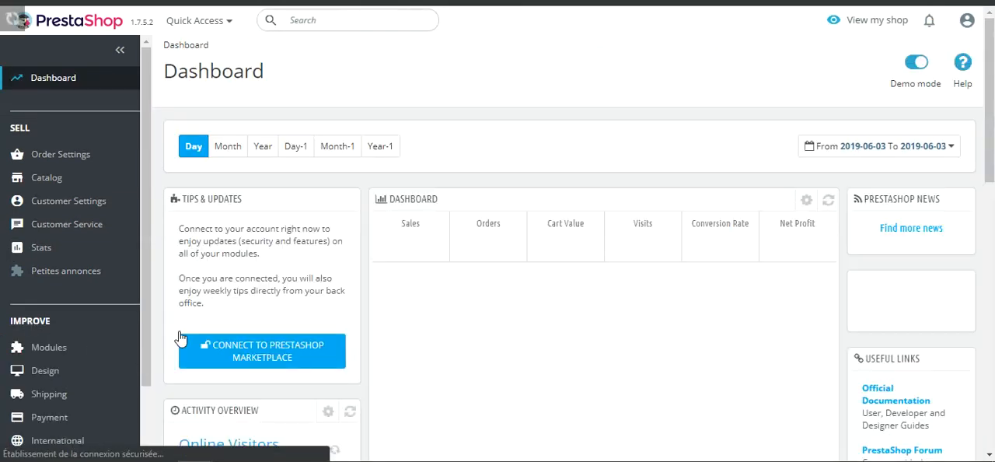
Search the Module Manager for "auto" and open the configuration of the Auto update on backorder status module
{"action": "scroll", "coordinate": [49, 278], "scroll_direction": "down", "scroll_amount": 3}
{"action": "mouse_move", "coordinate": [82, 233]}
{"action": "left_click", "coordinate": [84, 266]}
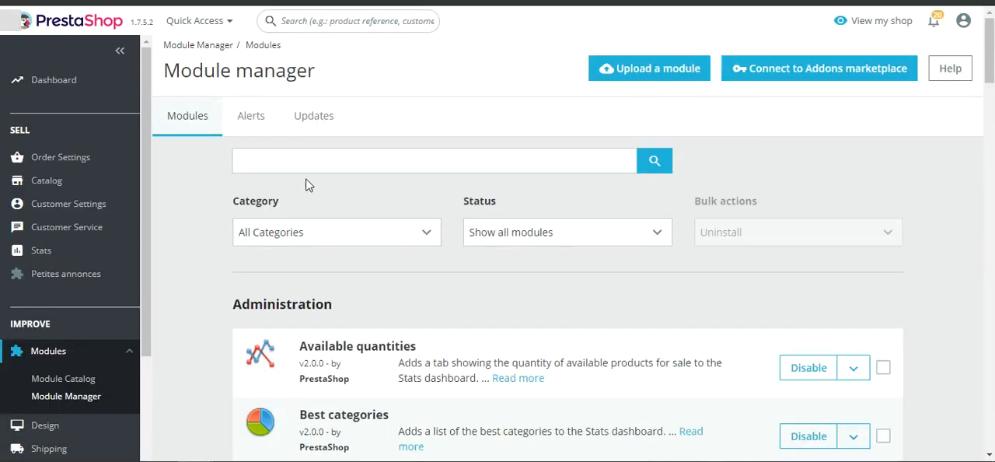
{"action": "left_click", "coordinate": [296, 155]}
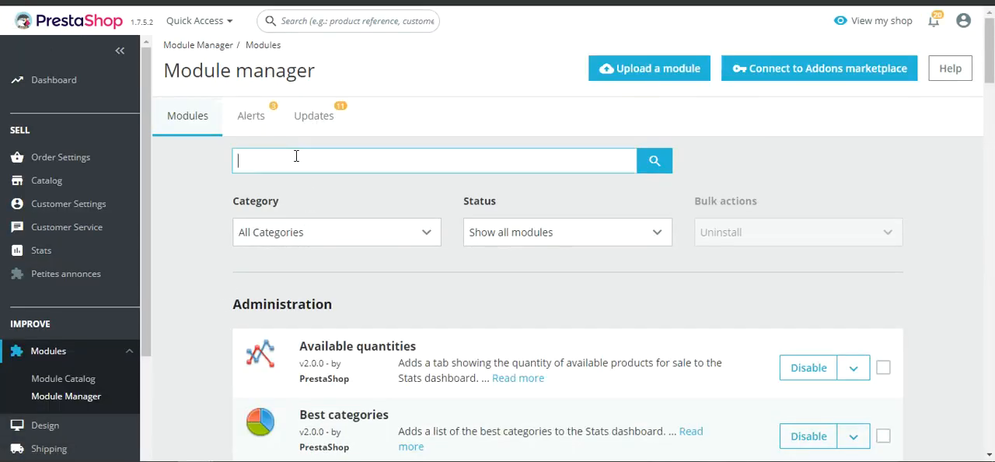
{"action": "type", "text": "auto"}
{"action": "key", "text": "Return"}
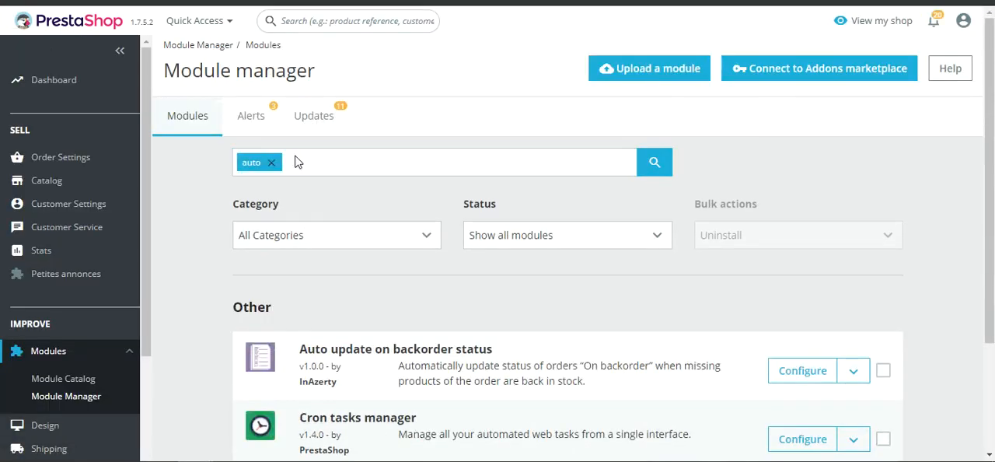
{"action": "left_click", "coordinate": [803, 371]}
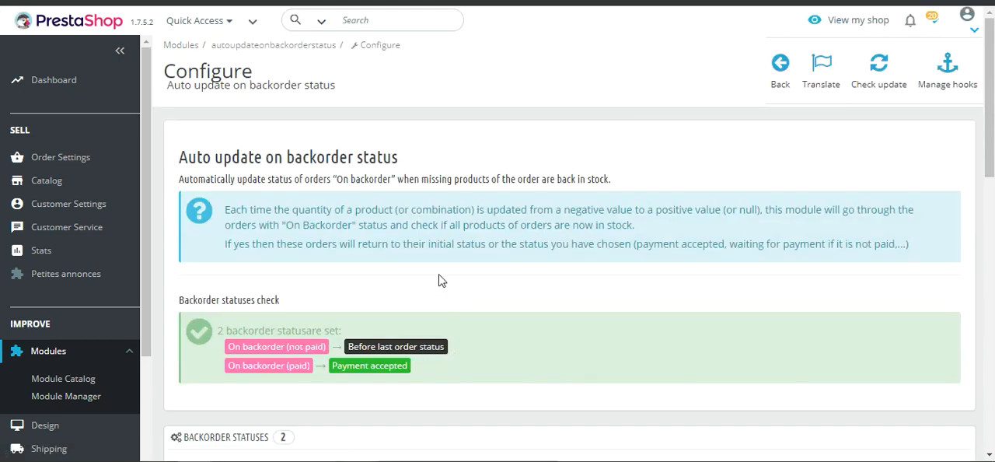
Examine the module's explanation, the backorder statuses check and the settings sections below it
{"action": "scroll", "coordinate": [607, 262], "scroll_direction": "down", "scroll_amount": 1}
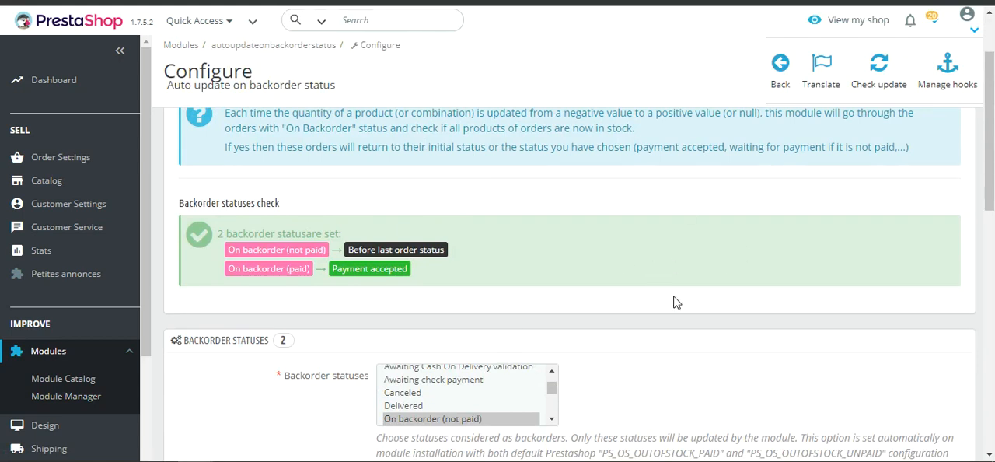
{"action": "scroll", "coordinate": [611, 233], "scroll_direction": "up", "scroll_amount": 1}
{"action": "scroll", "coordinate": [599, 238], "scroll_direction": "down", "scroll_amount": 2}
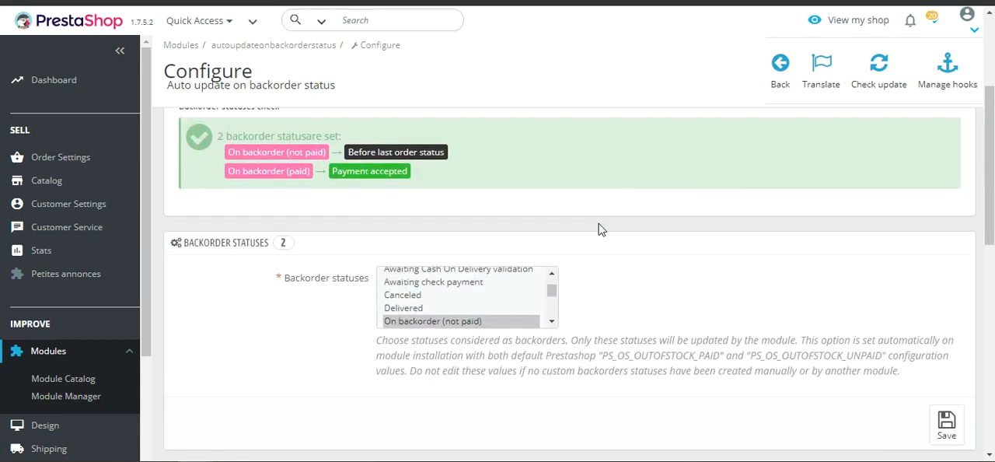
{"action": "scroll", "coordinate": [697, 268], "scroll_direction": "down", "scroll_amount": 1}
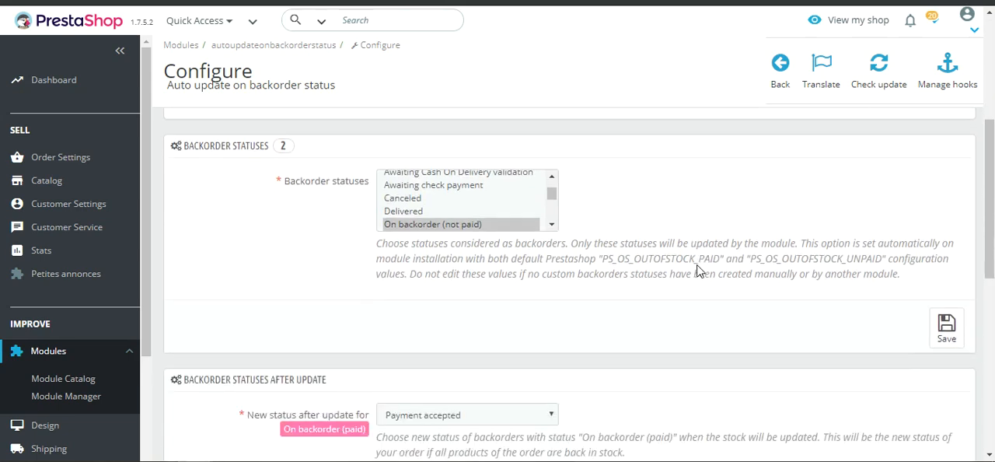
{"action": "scroll", "coordinate": [718, 271], "scroll_direction": "up", "scroll_amount": 1}
{"action": "scroll", "coordinate": [720, 270], "scroll_direction": "down", "scroll_amount": 1}
{"action": "scroll", "coordinate": [720, 271], "scroll_direction": "up", "scroll_amount": 3}
{"action": "scroll", "coordinate": [315, 234], "scroll_direction": "up", "scroll_amount": 1}
{"action": "scroll", "coordinate": [311, 226], "scroll_direction": "down", "scroll_amount": 1}
{"action": "scroll", "coordinate": [304, 211], "scroll_direction": "up", "scroll_amount": 2}
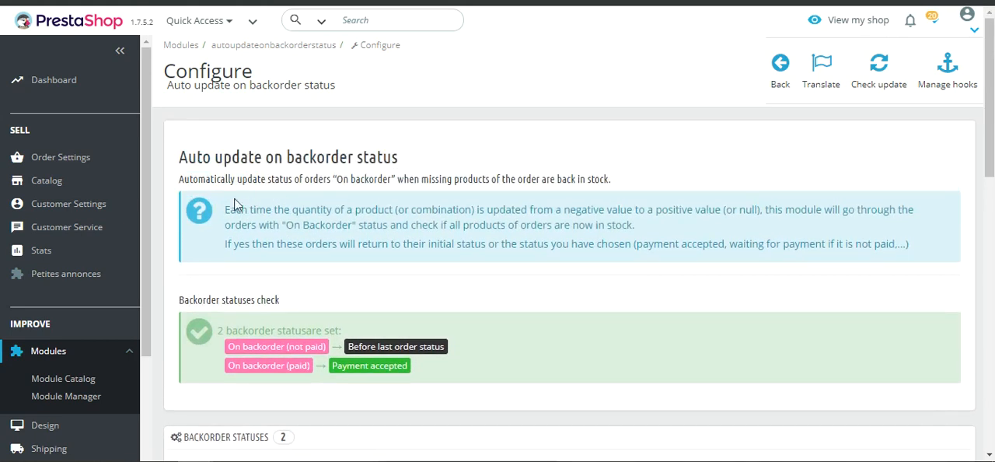
{"action": "scroll", "coordinate": [398, 223], "scroll_direction": "down", "scroll_amount": 1}
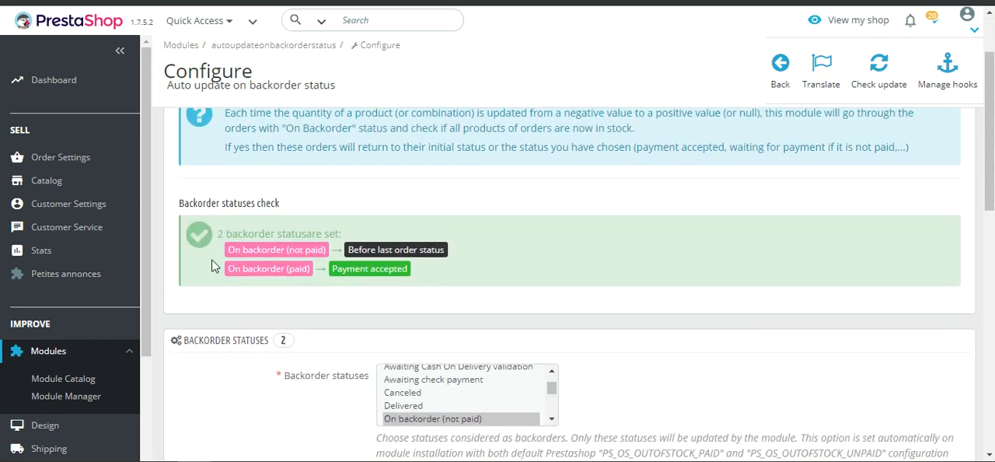
{"action": "scroll", "coordinate": [583, 244], "scroll_direction": "down", "scroll_amount": 3}
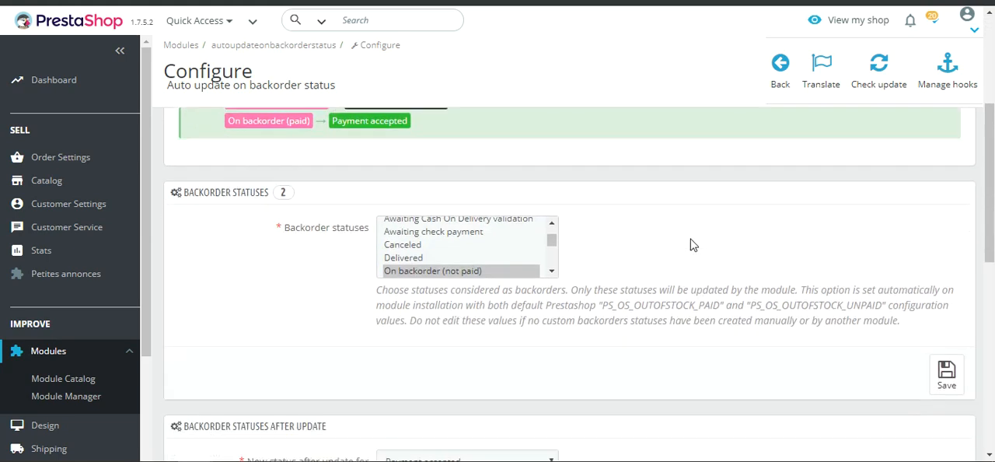
Examine which statuses are selected in the Backorder statuses list and compare them with the after-update settings
{"action": "scroll", "coordinate": [618, 233], "scroll_direction": "up", "scroll_amount": 5}
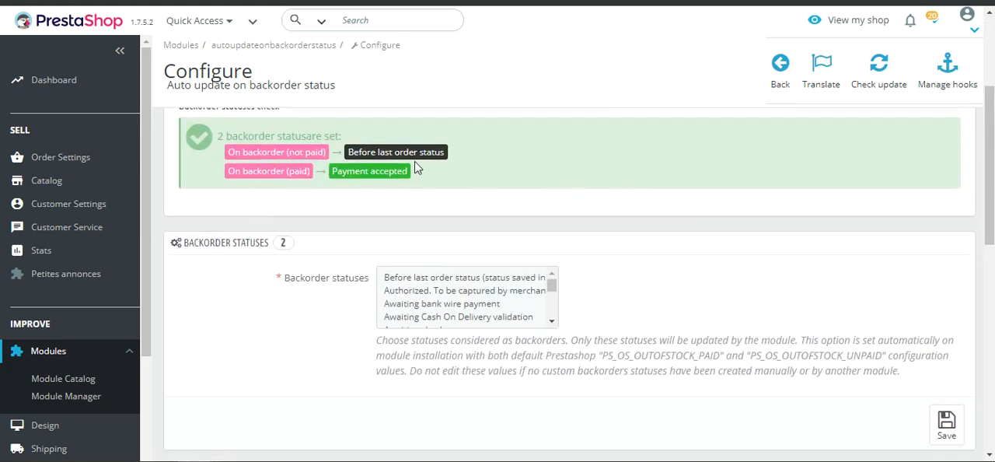
{"action": "scroll", "coordinate": [614, 195], "scroll_direction": "down", "scroll_amount": 3}
{"action": "left_click", "coordinate": [552, 225]}
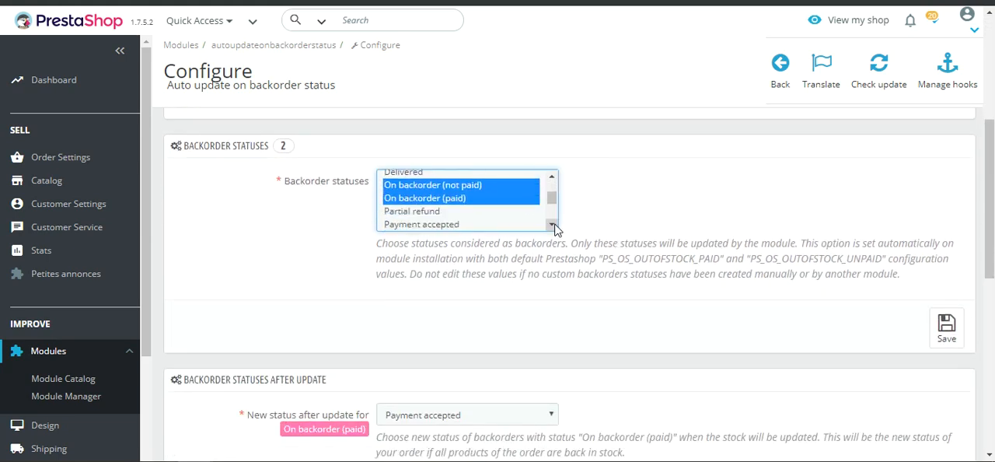
{"action": "left_click_drag", "start_coordinate": [181, 146], "coordinate": [267, 146]}
{"action": "left_click", "coordinate": [261, 173]}
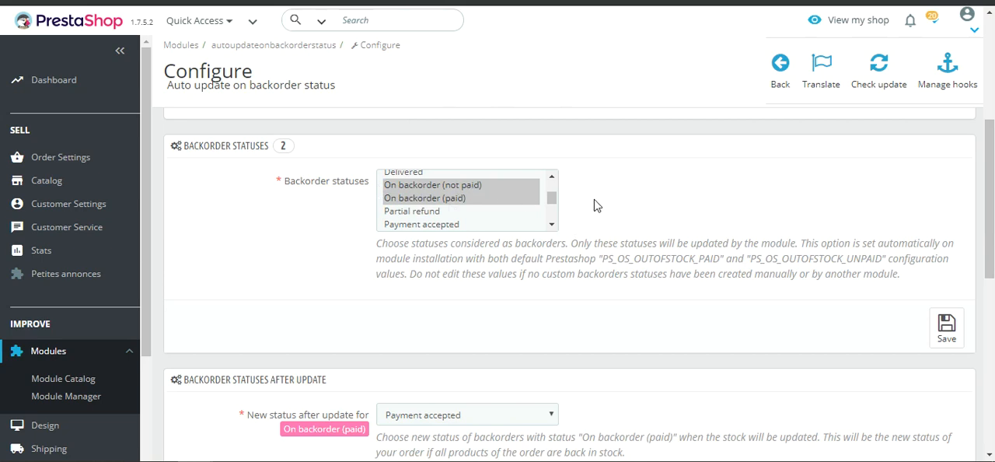
{"action": "scroll", "coordinate": [595, 205], "scroll_direction": "down", "scroll_amount": 3}
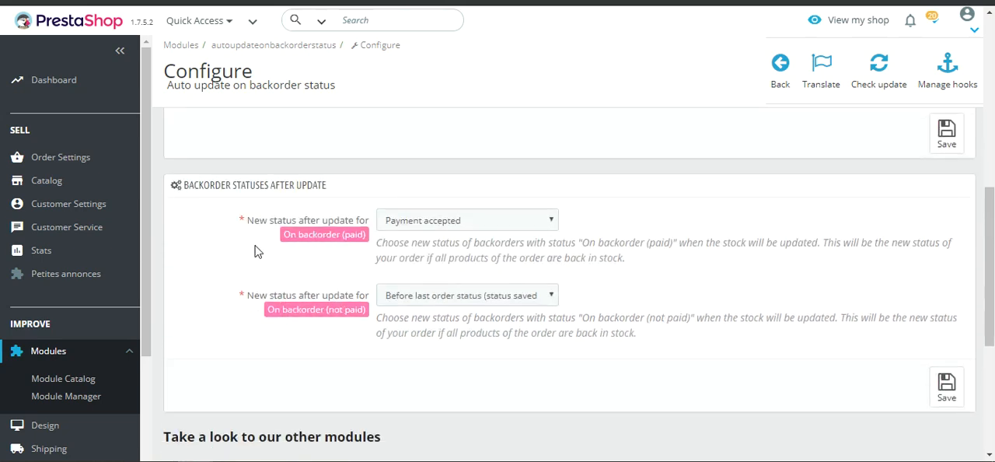
{"action": "scroll", "coordinate": [412, 262], "scroll_direction": "up", "scroll_amount": 3}
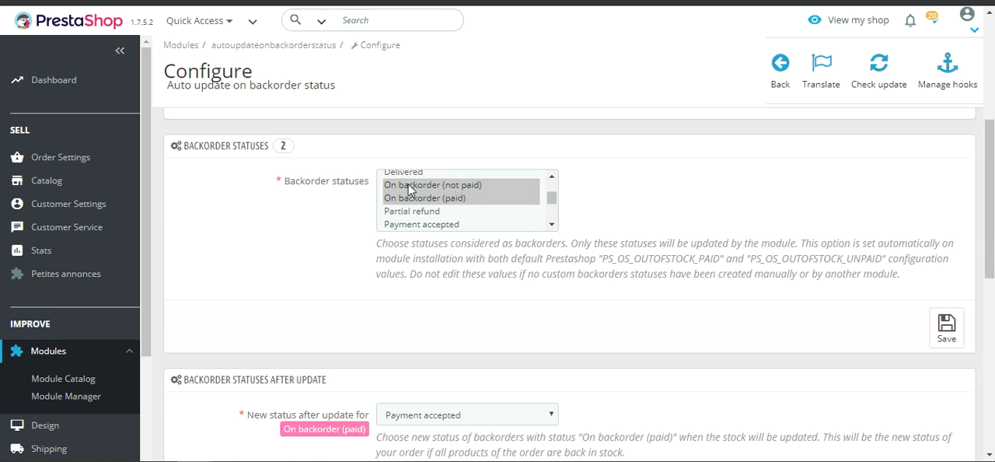
{"action": "left_click_drag", "start_coordinate": [289, 181], "coordinate": [359, 180]}
{"action": "left_click", "coordinate": [358, 195]}
{"action": "left_click_drag", "start_coordinate": [282, 185], "coordinate": [357, 188]}
{"action": "left_click", "coordinate": [330, 270]}
Review the new status settings in the Backorder Statuses After Update section against the selected backorder statuses
{"action": "scroll", "coordinate": [720, 262], "scroll_direction": "down", "scroll_amount": 1}
{"action": "scroll", "coordinate": [723, 278], "scroll_direction": "down", "scroll_amount": 1}
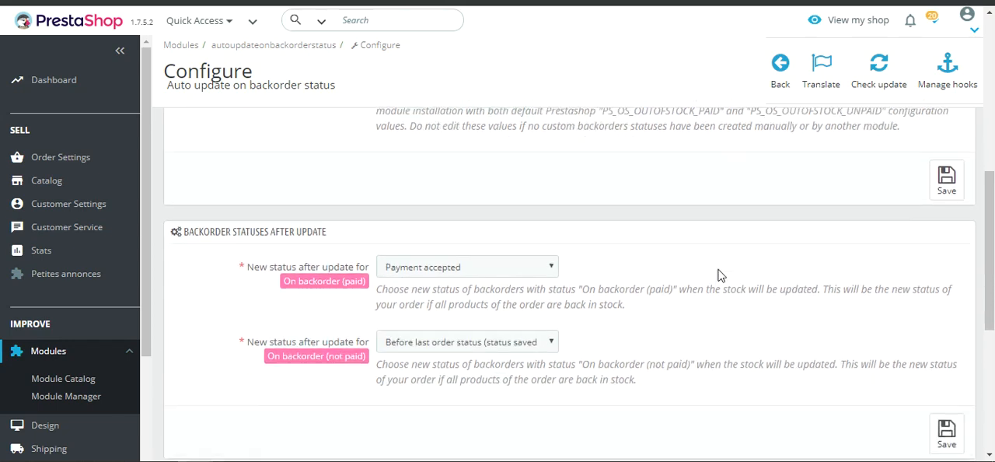
{"action": "scroll", "coordinate": [707, 276], "scroll_direction": "up", "scroll_amount": 1}
{"action": "scroll", "coordinate": [673, 202], "scroll_direction": "down", "scroll_amount": 1}
{"action": "scroll", "coordinate": [653, 186], "scroll_direction": "up", "scroll_amount": 1}
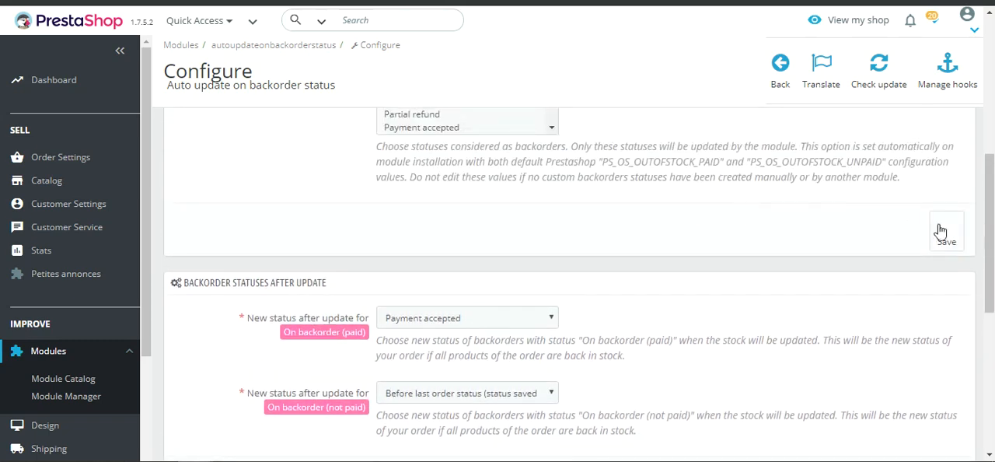
{"action": "scroll", "coordinate": [638, 178], "scroll_direction": "down", "scroll_amount": 2}
{"action": "scroll", "coordinate": [544, 182], "scroll_direction": "up", "scroll_amount": 1}
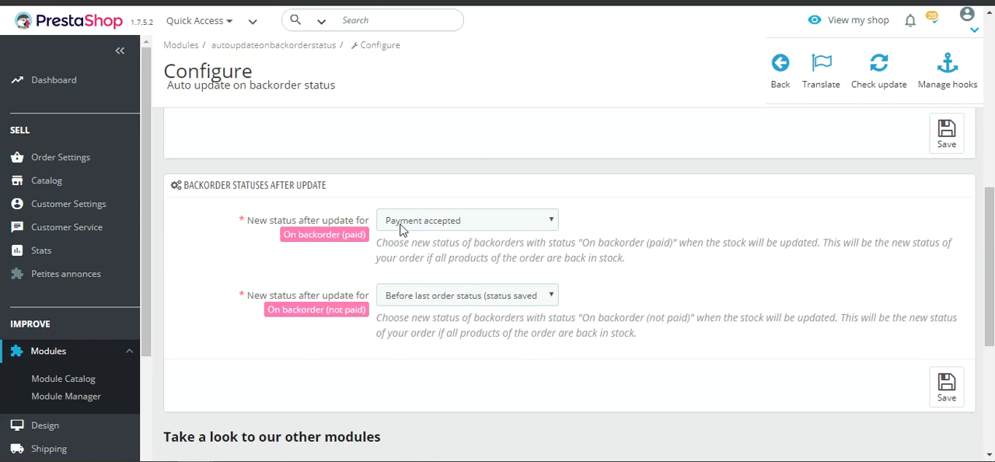
{"action": "scroll", "coordinate": [319, 239], "scroll_direction": "up", "scroll_amount": 3}
{"action": "scroll", "coordinate": [304, 244], "scroll_direction": "down", "scroll_amount": 2}
{"action": "scroll", "coordinate": [287, 267], "scroll_direction": "up", "scroll_amount": 1}
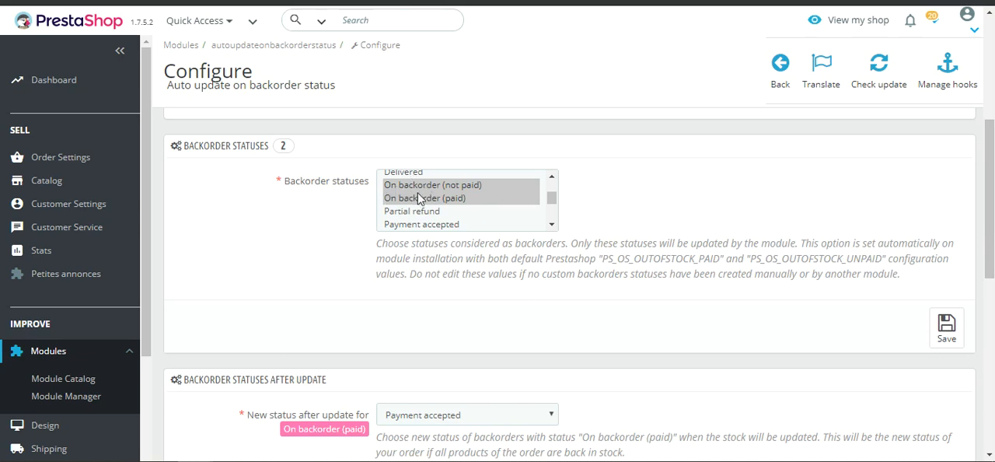
{"action": "scroll", "coordinate": [249, 219], "scroll_direction": "down", "scroll_amount": 3}
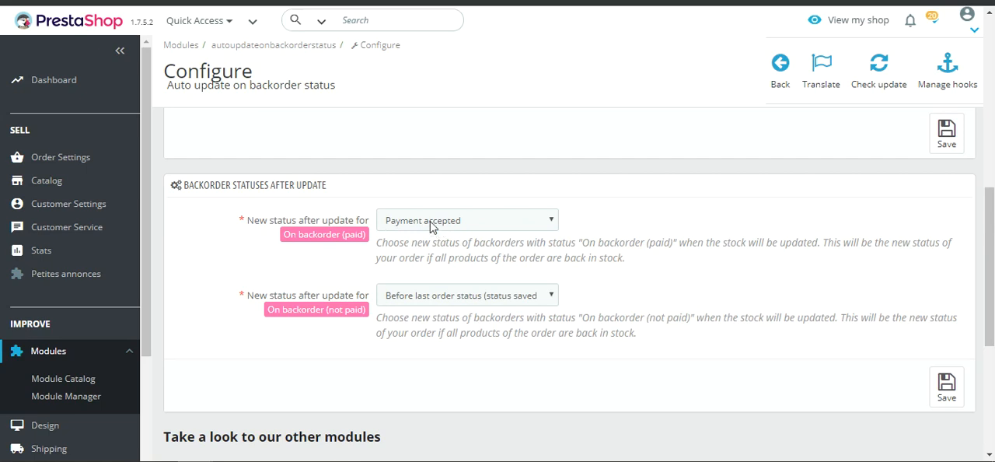
Choose Payment accepted as the new status after update for On backorder (paid) orders
{"action": "left_click_drag", "start_coordinate": [283, 237], "coordinate": [366, 243]}
{"action": "left_click", "coordinate": [344, 243]}
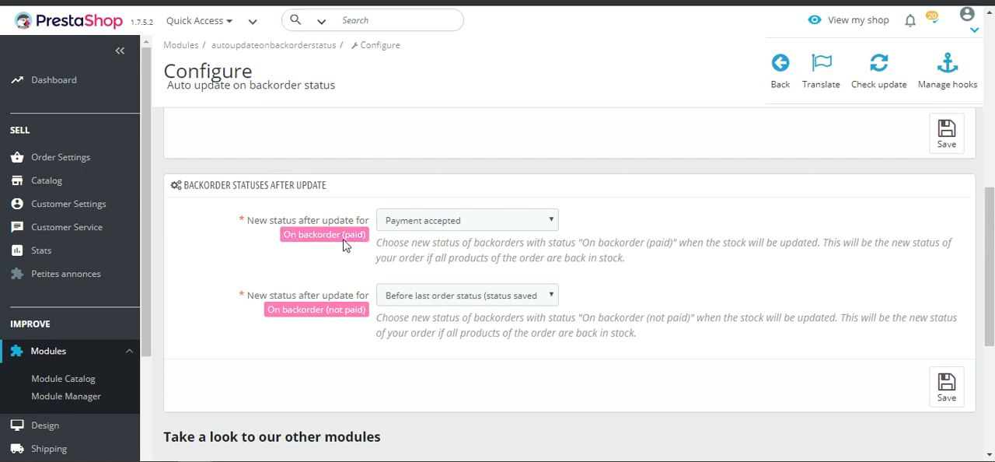
{"action": "left_click", "coordinate": [441, 223]}
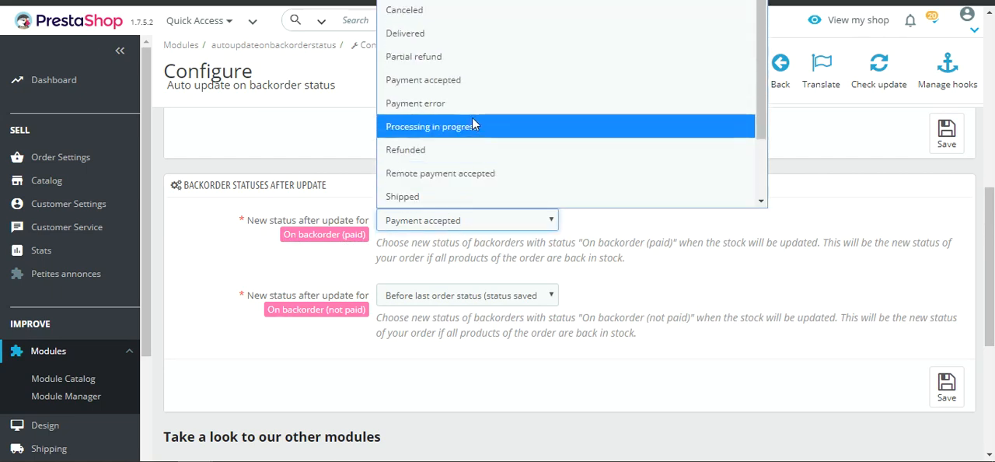
{"action": "left_click", "coordinate": [466, 87]}
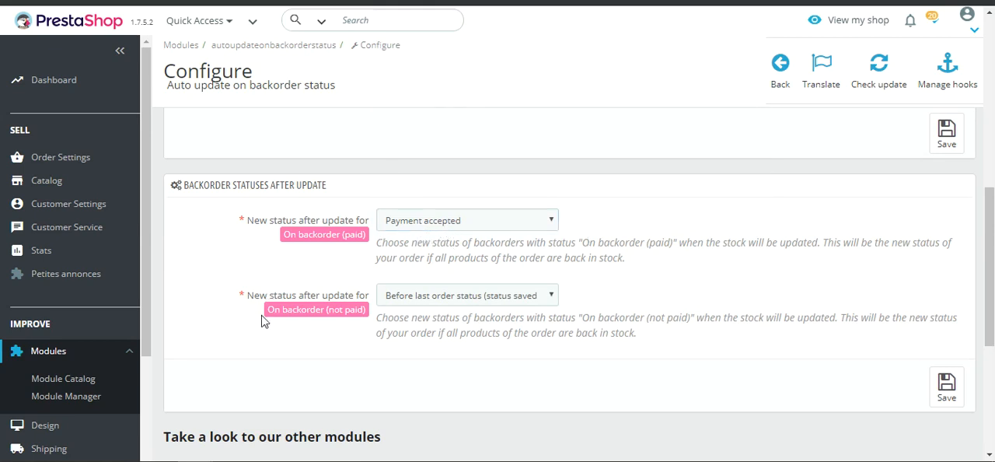
Examine the new status options available after update for On backorder (not paid) orders, leaving the selection as it is
{"action": "left_click_drag", "start_coordinate": [270, 312], "coordinate": [358, 324]}
{"action": "left_click", "coordinate": [359, 325]}
{"action": "left_click_drag", "start_coordinate": [268, 311], "coordinate": [367, 315]}
{"action": "left_click", "coordinate": [364, 319]}
{"action": "left_click_drag", "start_coordinate": [328, 309], "coordinate": [367, 311]}
{"action": "left_click", "coordinate": [337, 323]}
{"action": "left_click_drag", "start_coordinate": [264, 311], "coordinate": [322, 311]}
{"action": "left_click", "coordinate": [321, 325]}
{"action": "left_click_drag", "start_coordinate": [269, 308], "coordinate": [358, 307]}
{"action": "left_click", "coordinate": [357, 307]}
{"action": "left_click", "coordinate": [438, 302]}
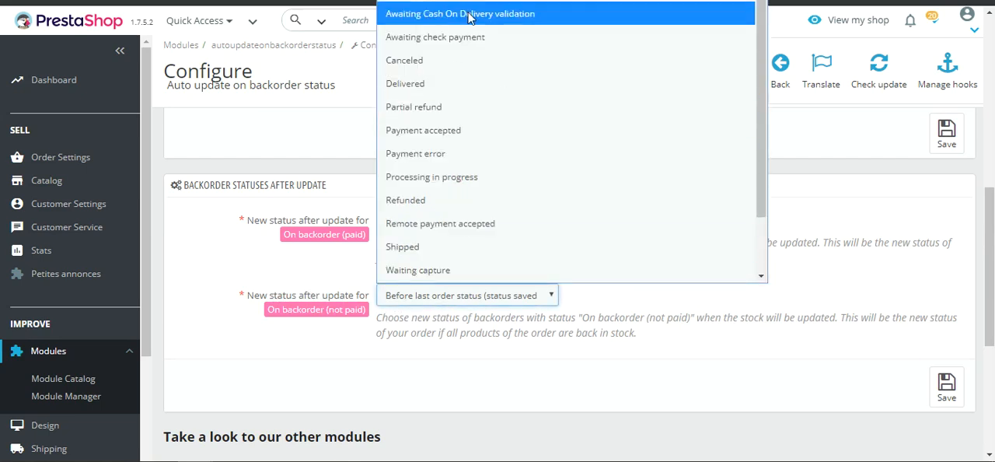
{"action": "left_click", "coordinate": [433, 291]}
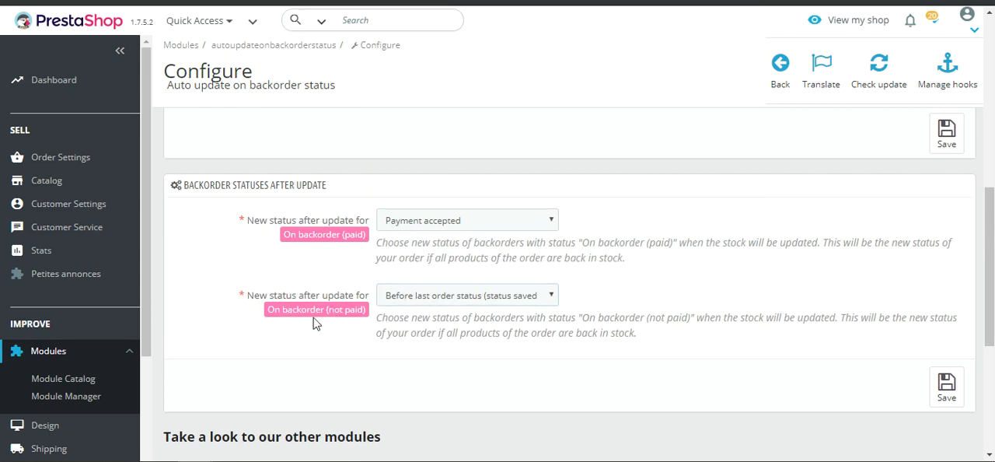
{"action": "scroll", "coordinate": [477, 362], "scroll_direction": "down", "scroll_amount": 3}
{"action": "scroll", "coordinate": [472, 318], "scroll_direction": "up", "scroll_amount": 1}
{"action": "scroll", "coordinate": [472, 327], "scroll_direction": "up", "scroll_amount": 1}
{"action": "scroll", "coordinate": [365, 282], "scroll_direction": "down", "scroll_amount": 2}
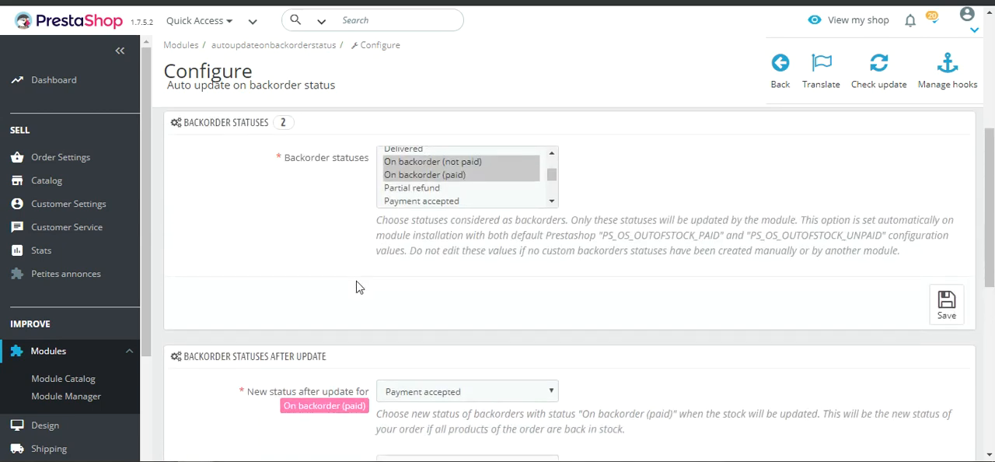
Compare the selected backorder statuses with the new after-update status set for On backorder (paid) and On backorder (not paid)
{"action": "scroll", "coordinate": [249, 325], "scroll_direction": "down", "scroll_amount": 2}
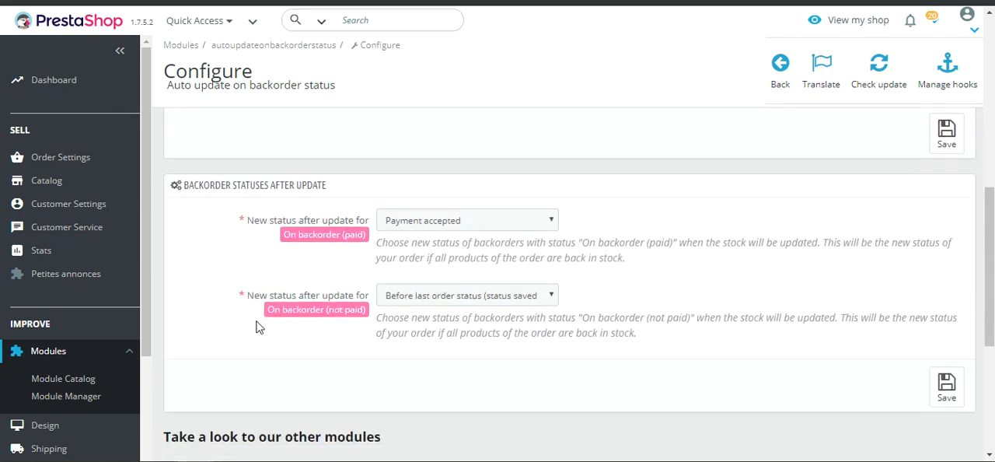
{"action": "scroll", "coordinate": [478, 368], "scroll_direction": "up", "scroll_amount": 4}
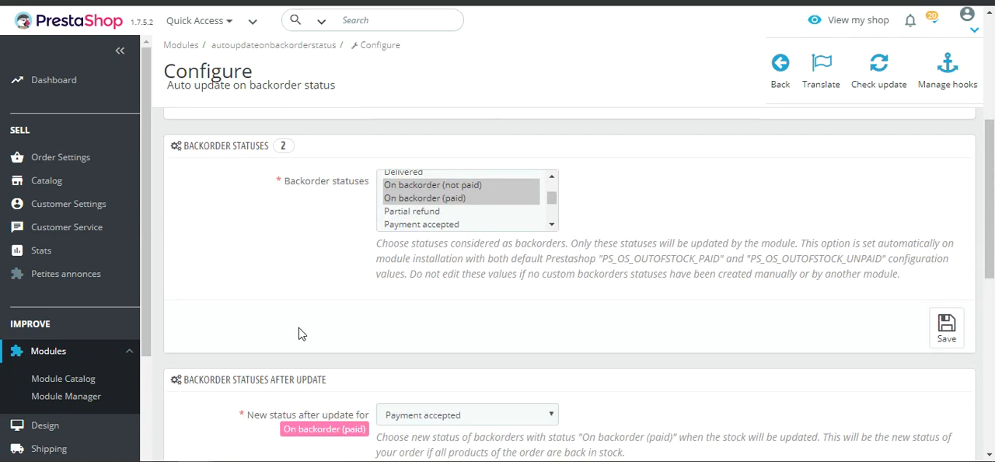
{"action": "scroll", "coordinate": [381, 330], "scroll_direction": "down", "scroll_amount": 4}
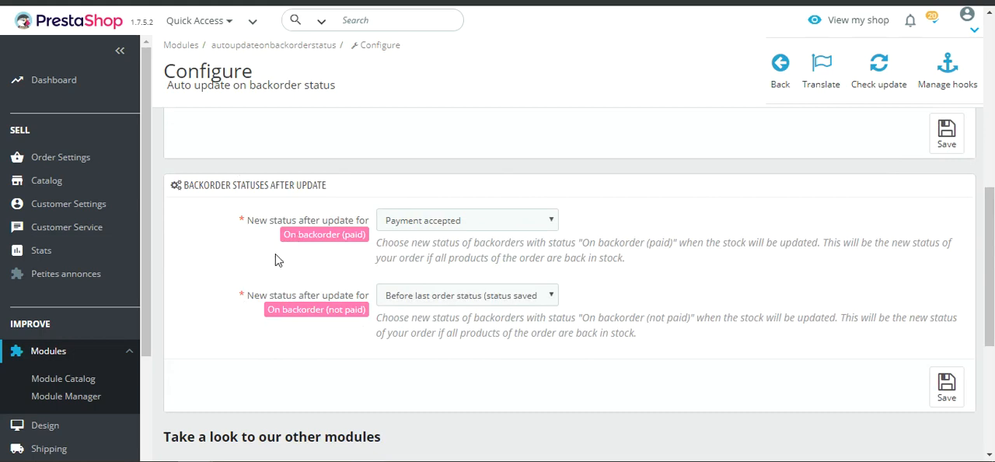
{"action": "left_click_drag", "start_coordinate": [285, 239], "coordinate": [379, 239]}
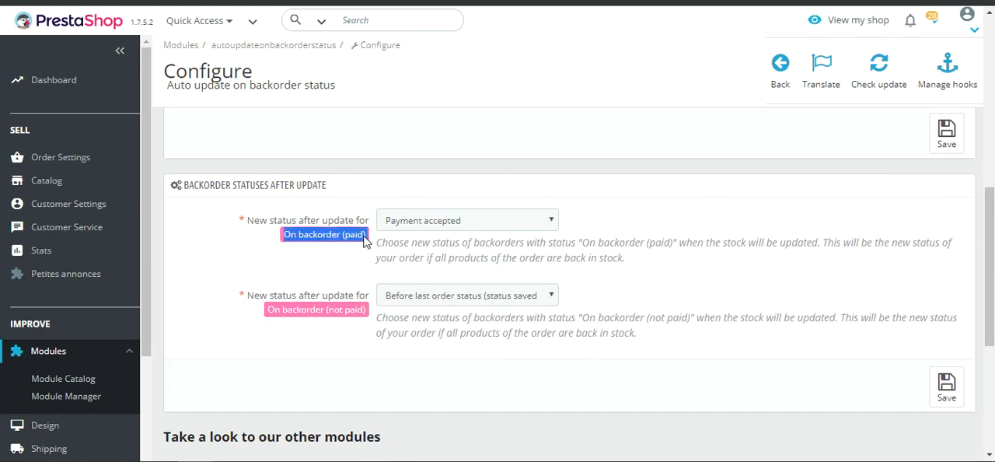
{"action": "left_click", "coordinate": [353, 261]}
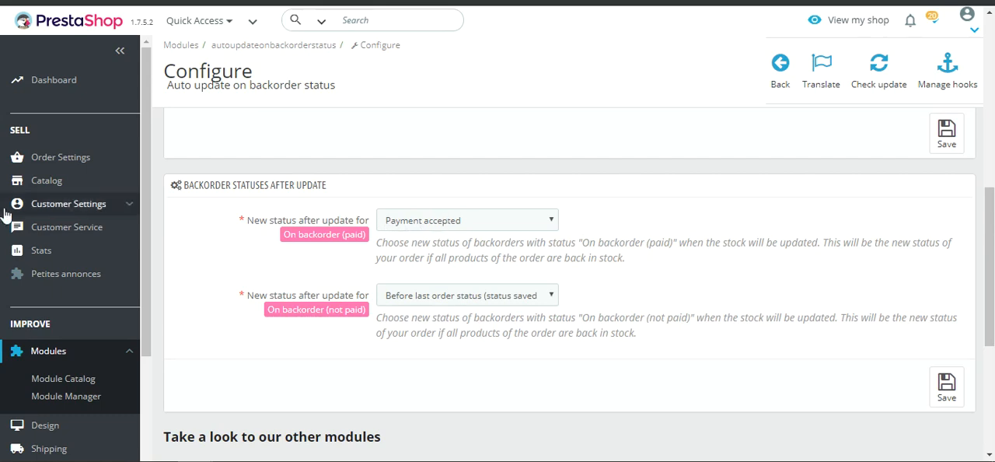
Open the newest On backorder (paid) order from the order list and check its product's available quantity
{"action": "mouse_move", "coordinate": [47, 157]}
{"action": "left_click", "coordinate": [68, 187]}
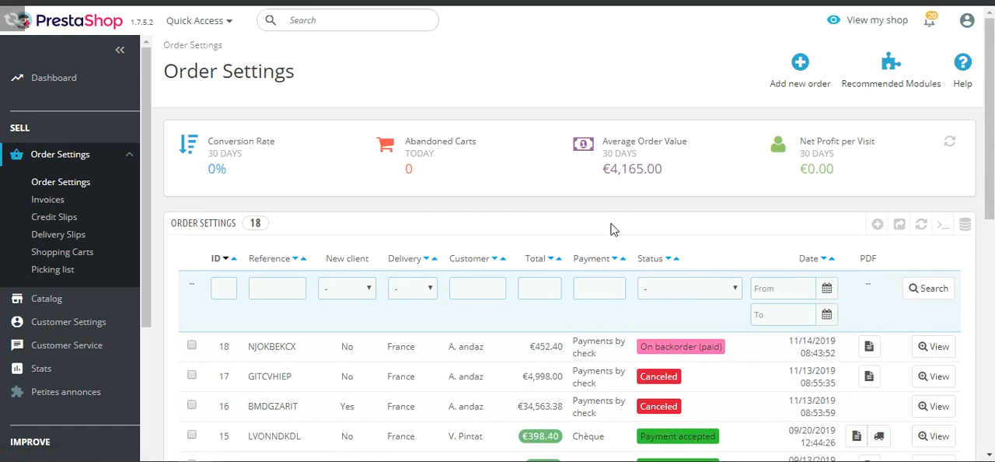
{"action": "scroll", "coordinate": [610, 232], "scroll_direction": "down", "scroll_amount": 2}
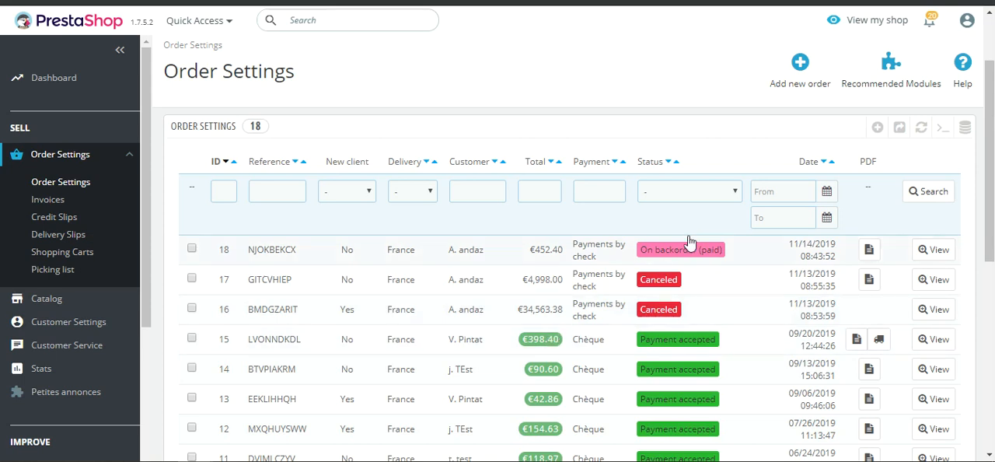
{"action": "left_click", "coordinate": [565, 262]}
{"action": "scroll", "coordinate": [504, 258], "scroll_direction": "down", "scroll_amount": 15}
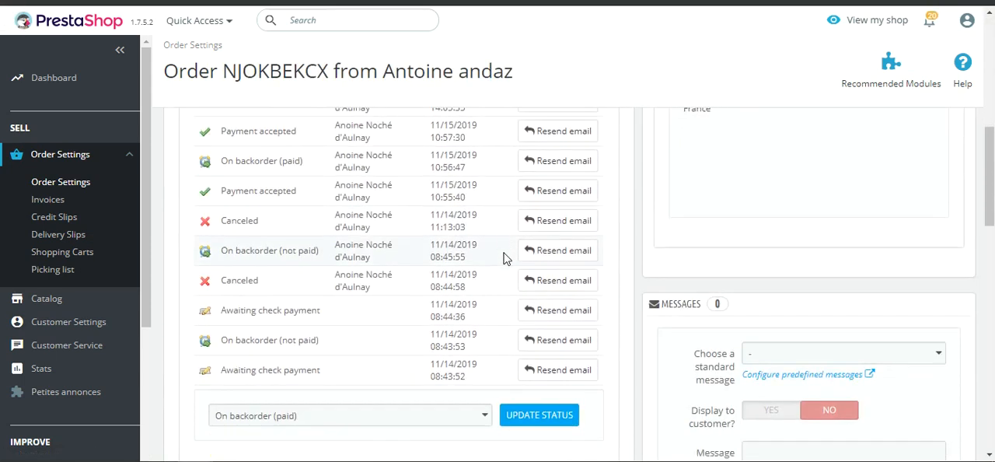
{"action": "scroll", "coordinate": [511, 312], "scroll_direction": "down", "scroll_amount": 3}
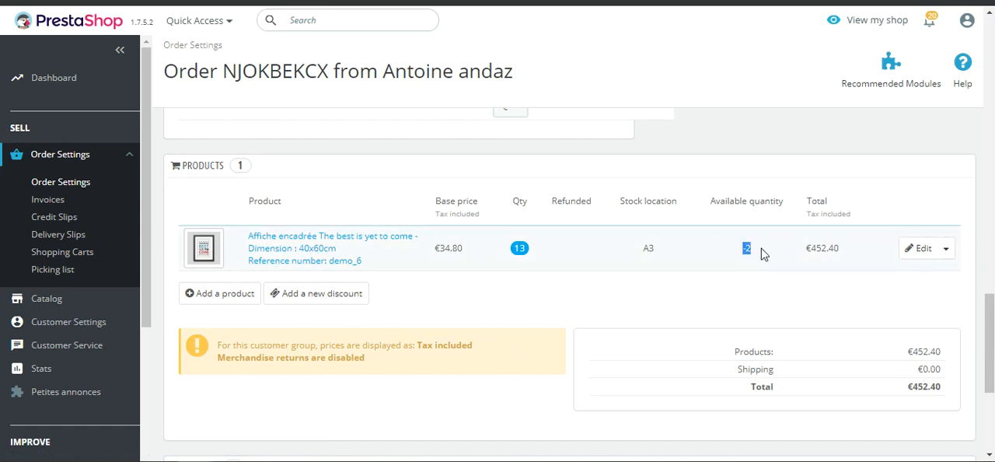
Open the ordered product Affiche encadrée The best is yet to come, set its 40x60cm combination quantity to 4, and save
{"action": "left_click", "coordinate": [321, 248]}
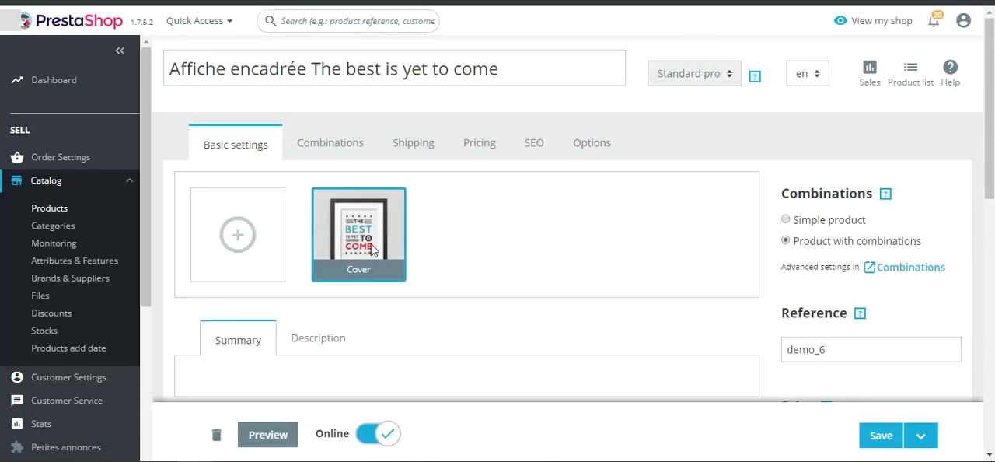
{"action": "left_click", "coordinate": [334, 143]}
{"action": "scroll", "coordinate": [264, 193], "scroll_direction": "down", "scroll_amount": 2}
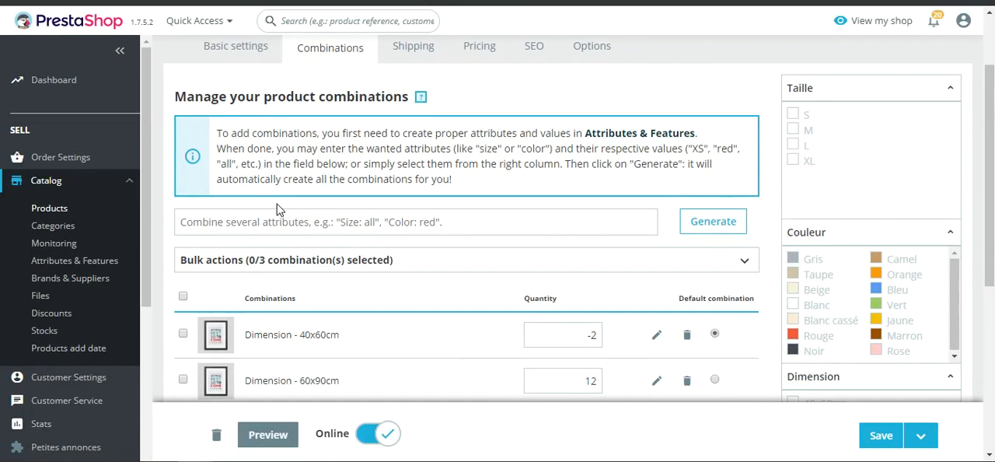
{"action": "scroll", "coordinate": [454, 348], "scroll_direction": "down", "scroll_amount": 2}
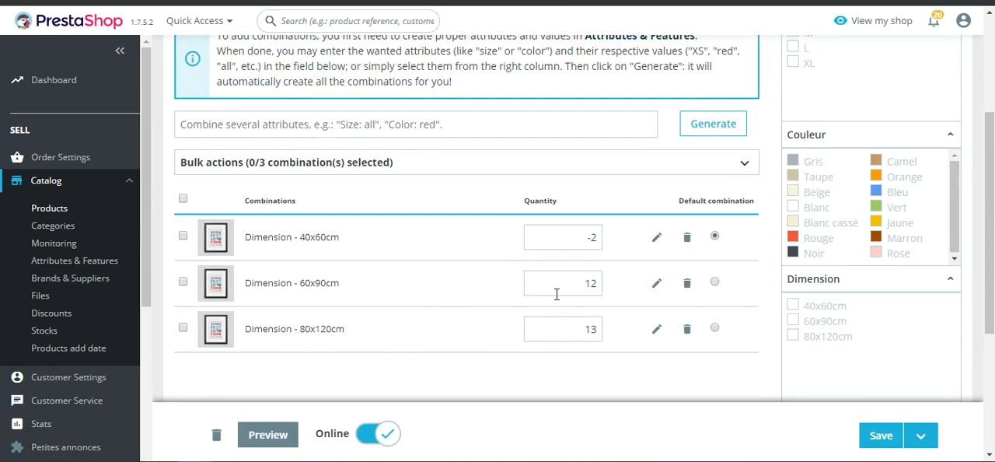
{"action": "left_click_drag", "start_coordinate": [580, 241], "coordinate": [613, 244]}
{"action": "left_click", "coordinate": [883, 440]}
Return to the order list, check the newest order's status, and open the order to examine its status history
{"action": "mouse_move", "coordinate": [91, 167]}
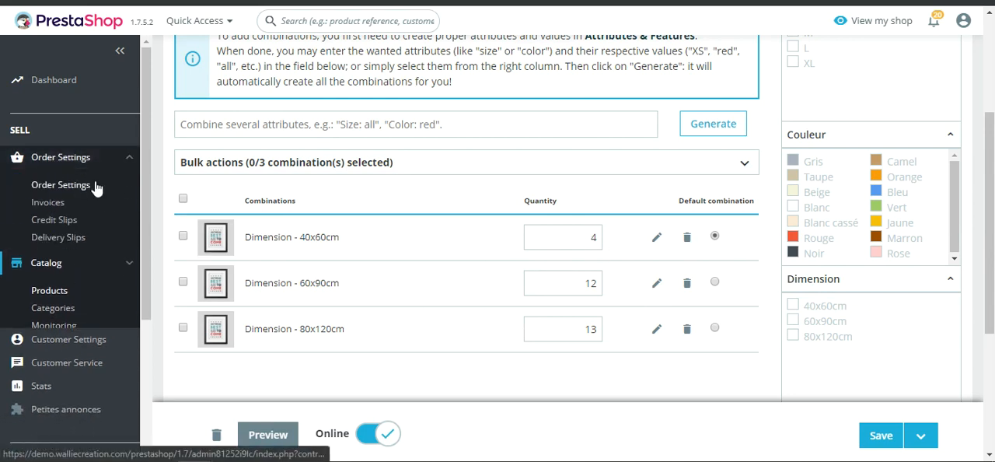
{"action": "left_click", "coordinate": [83, 187]}
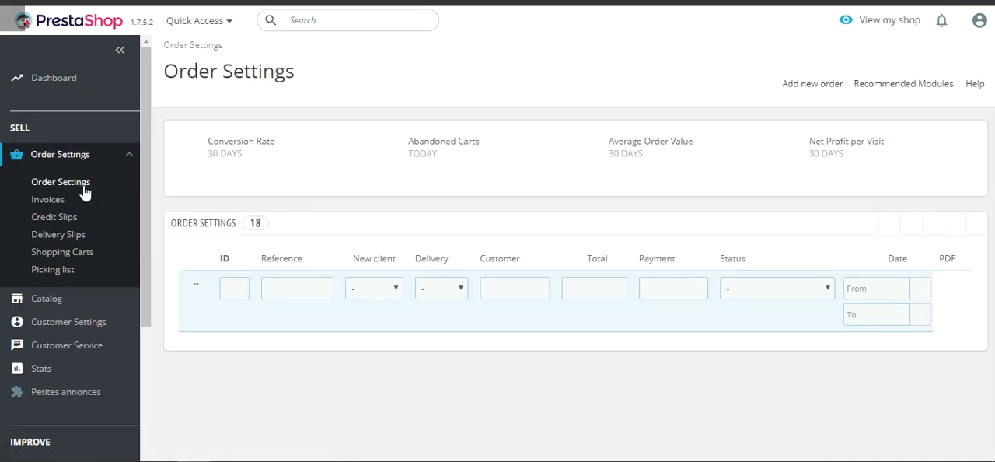
{"action": "scroll", "coordinate": [555, 281], "scroll_direction": "down", "scroll_amount": 2}
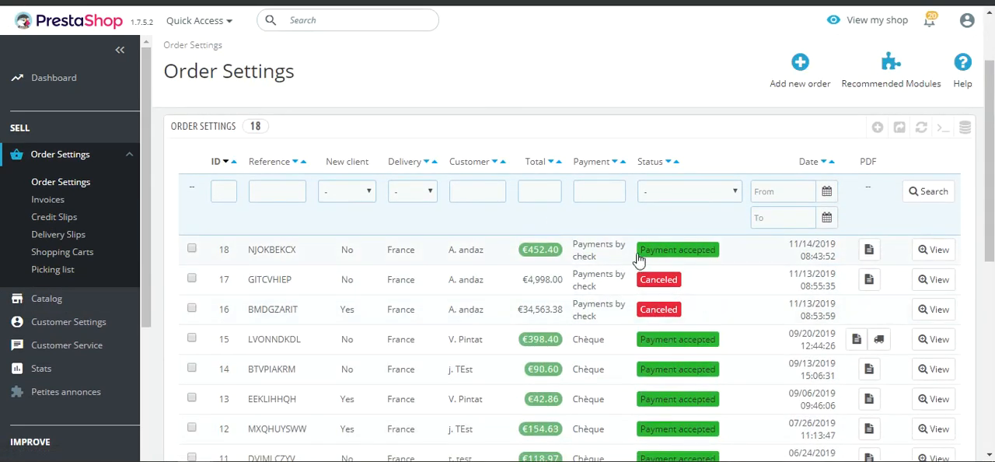
{"action": "left_click", "coordinate": [723, 257]}
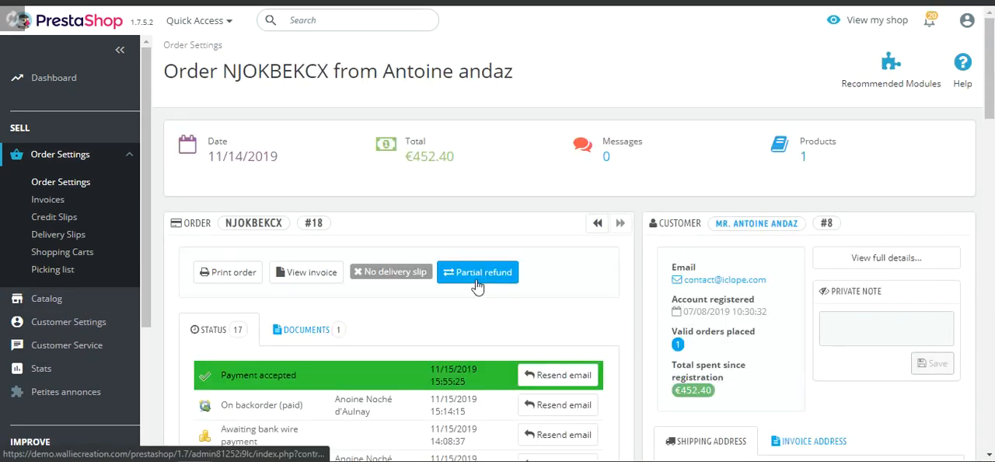
{"action": "left_click_drag", "start_coordinate": [235, 309], "coordinate": [281, 308]}
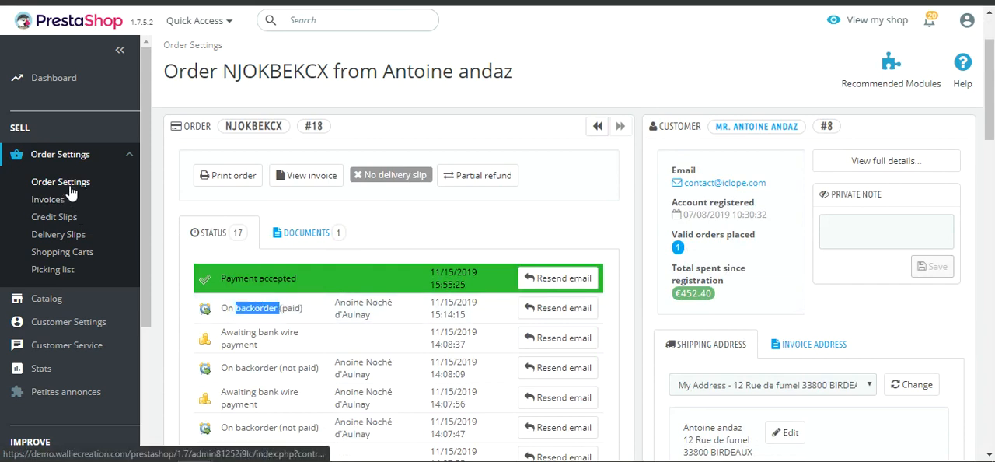
Check the available quantity of the 40x60cm framed poster in the order's product list
{"action": "scroll", "coordinate": [379, 237], "scroll_direction": "down", "scroll_amount": 10}
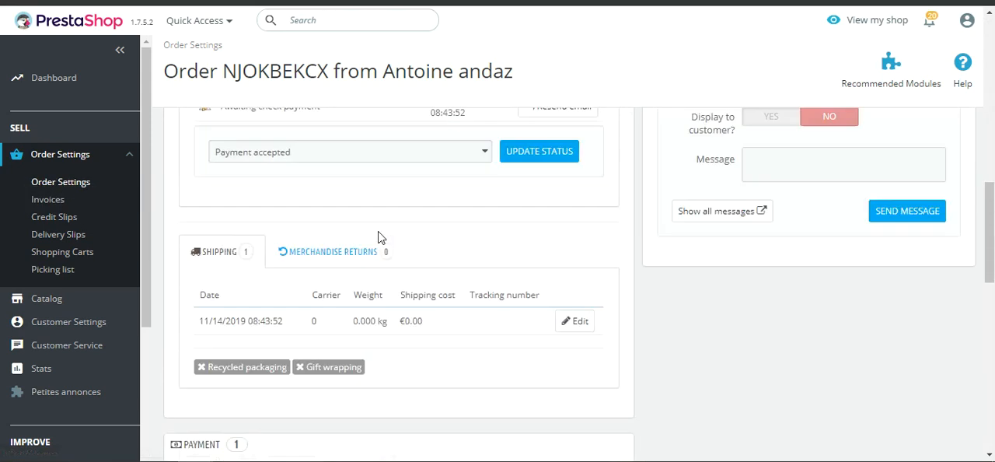
{"action": "scroll", "coordinate": [381, 253], "scroll_direction": "down", "scroll_amount": 5}
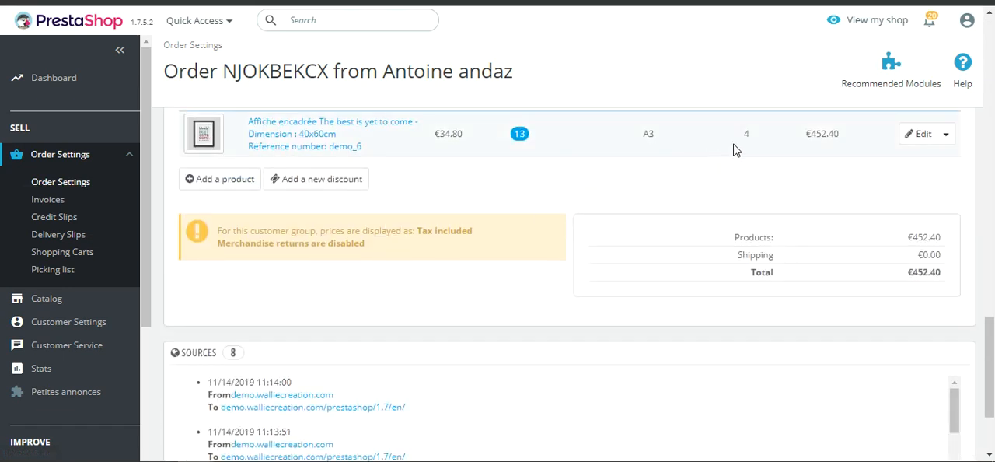
{"action": "scroll", "coordinate": [746, 148], "scroll_direction": "up", "scroll_amount": 2}
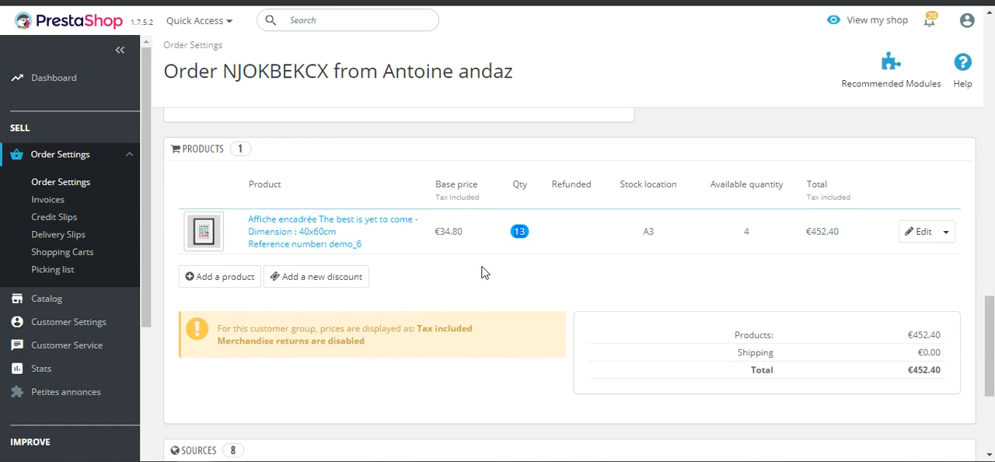
Go back to the order list, check the newest order's status again, and reopen that order
{"action": "left_click", "coordinate": [80, 187]}
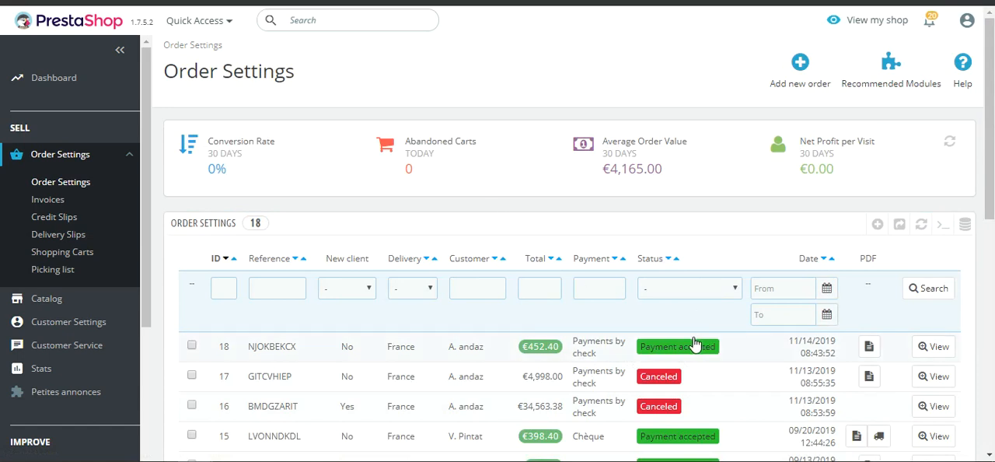
{"action": "scroll", "coordinate": [700, 346], "scroll_direction": "down", "scroll_amount": 1}
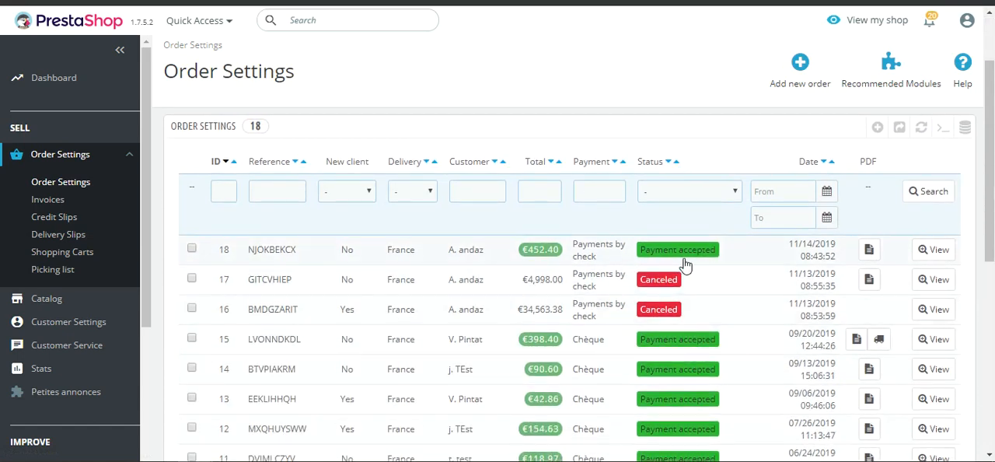
{"action": "scroll", "coordinate": [682, 268], "scroll_direction": "up", "scroll_amount": 1}
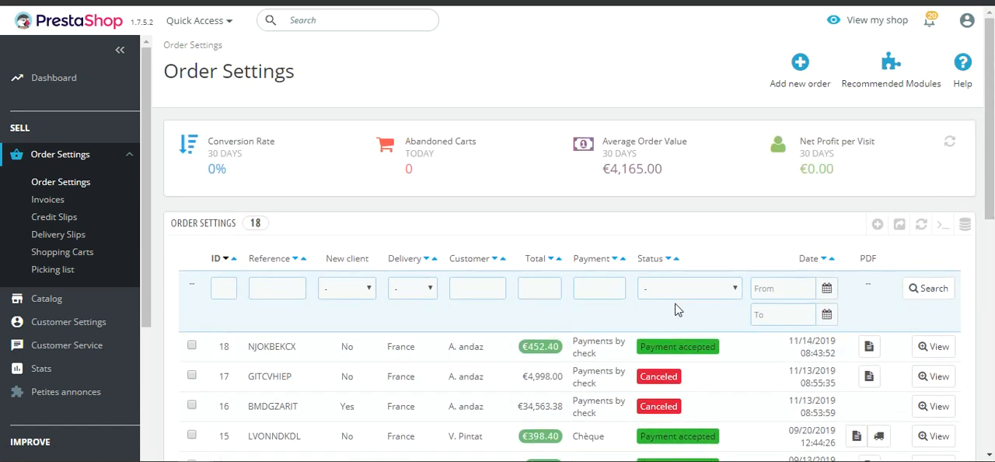
{"action": "left_click_drag", "start_coordinate": [641, 353], "coordinate": [715, 353]}
{"action": "left_click", "coordinate": [675, 358]}
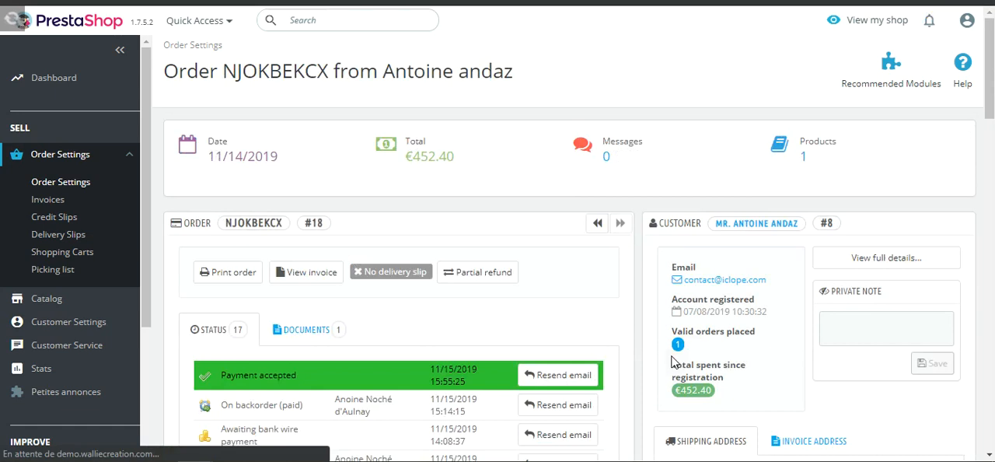
Switch to the storefront home page and open the T-shirt imprimé colibri from the popular products
{"action": "left_click", "coordinate": [55, 86]}
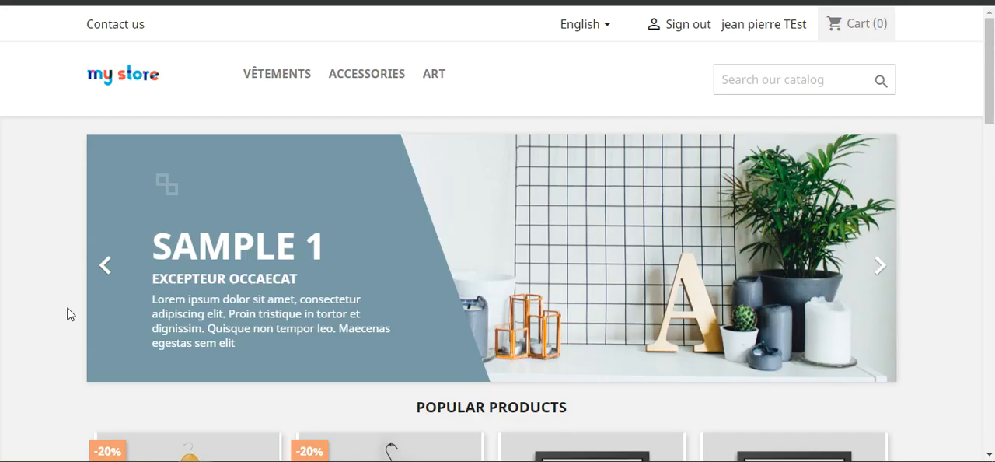
{"action": "scroll", "coordinate": [173, 257], "scroll_direction": "down", "scroll_amount": 5}
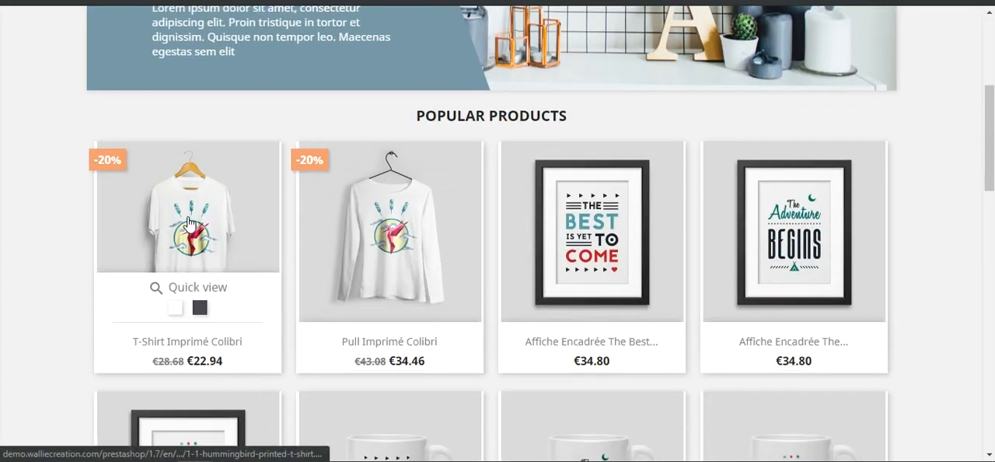
{"action": "left_click", "coordinate": [173, 260]}
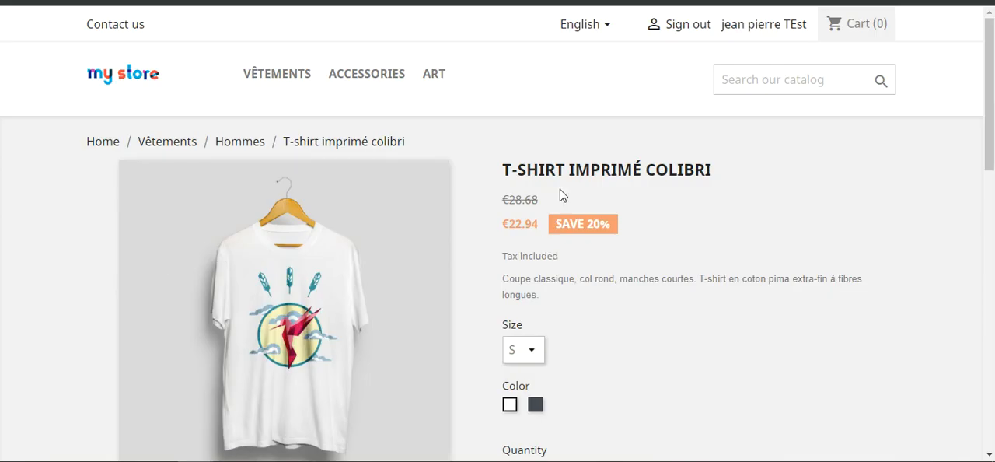
Add 7 white T-shirts in size S to the cart and continue shopping
{"action": "scroll", "coordinate": [575, 204], "scroll_direction": "down", "scroll_amount": 2}
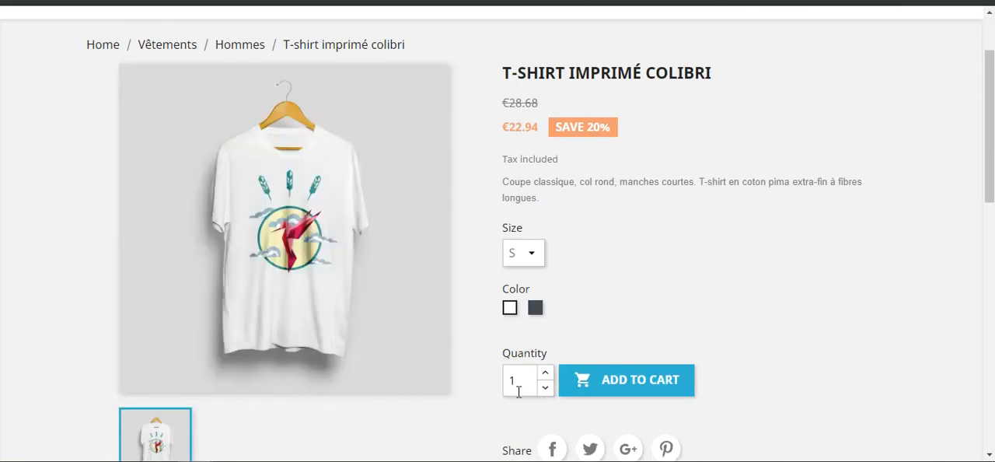
{"action": "type", "text": "7"}
{"action": "left_click", "coordinate": [624, 377]}
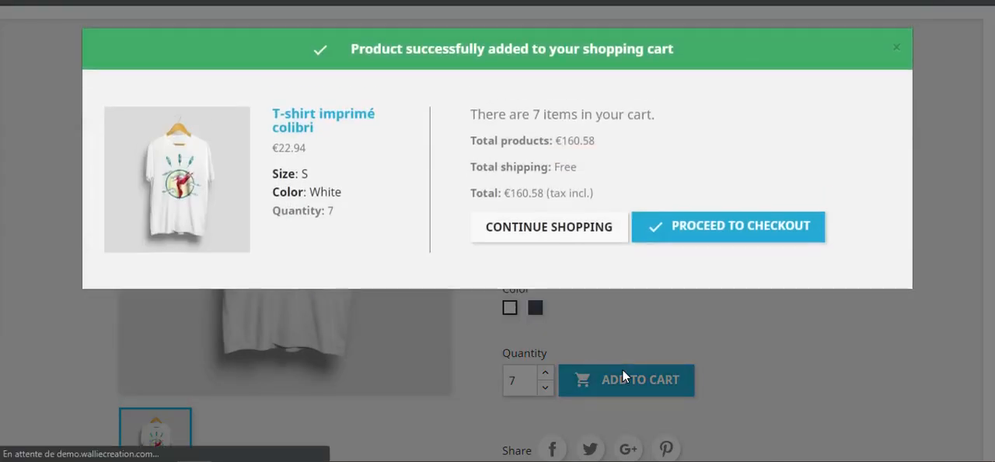
{"action": "left_click", "coordinate": [548, 230]}
Add 8 black T-shirts in size S to the cart and continue shopping
{"action": "left_click", "coordinate": [531, 253]}
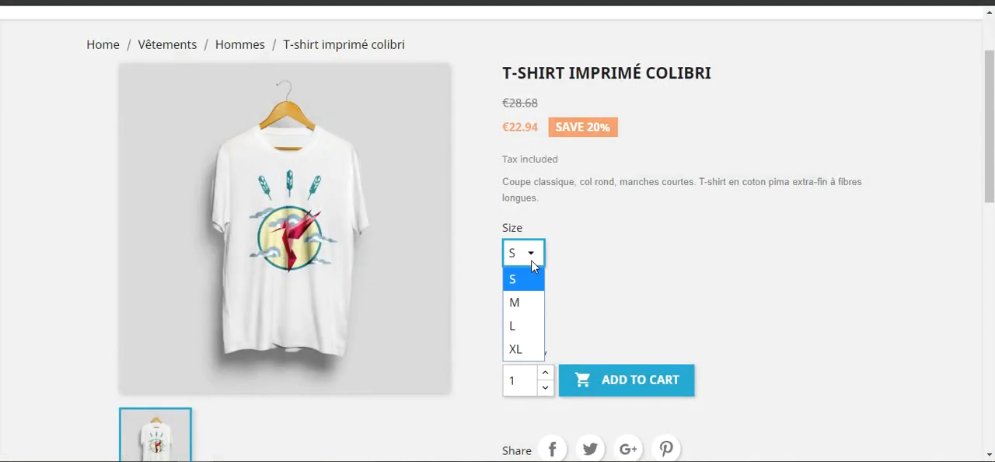
{"action": "left_click", "coordinate": [535, 309]}
{"action": "left_click_drag", "start_coordinate": [533, 380], "coordinate": [494, 386]}
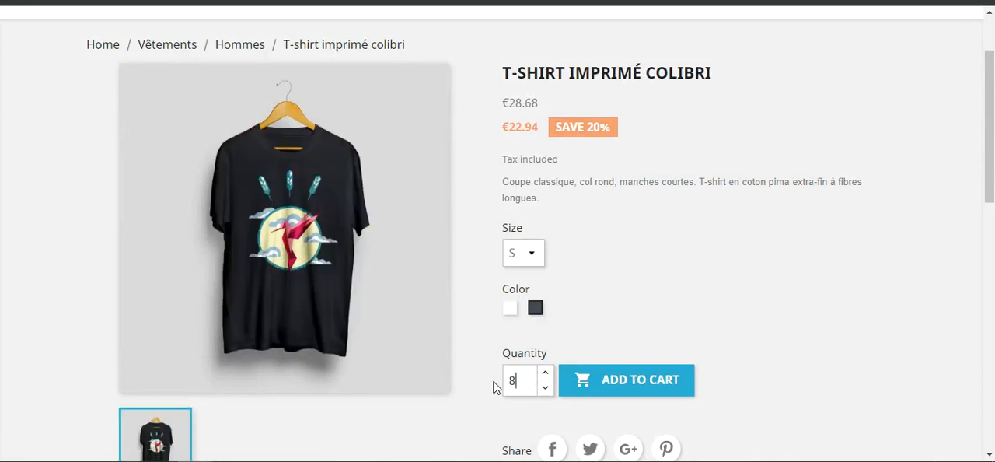
{"action": "left_click", "coordinate": [616, 380]}
{"action": "left_click", "coordinate": [586, 235]}
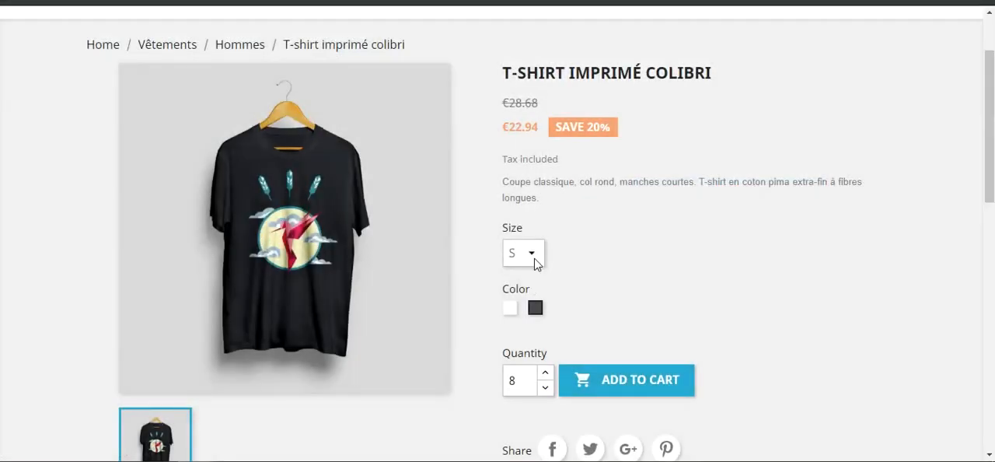
Add 3 black T-shirts in size M to the cart and proceed to the shopping cart page to review the items
{"action": "left_click", "coordinate": [534, 254]}
{"action": "left_click", "coordinate": [515, 301]}
{"action": "left_click_drag", "start_coordinate": [525, 373], "coordinate": [495, 389]}
{"action": "type", "text": "3"}
{"action": "left_click", "coordinate": [595, 384]}
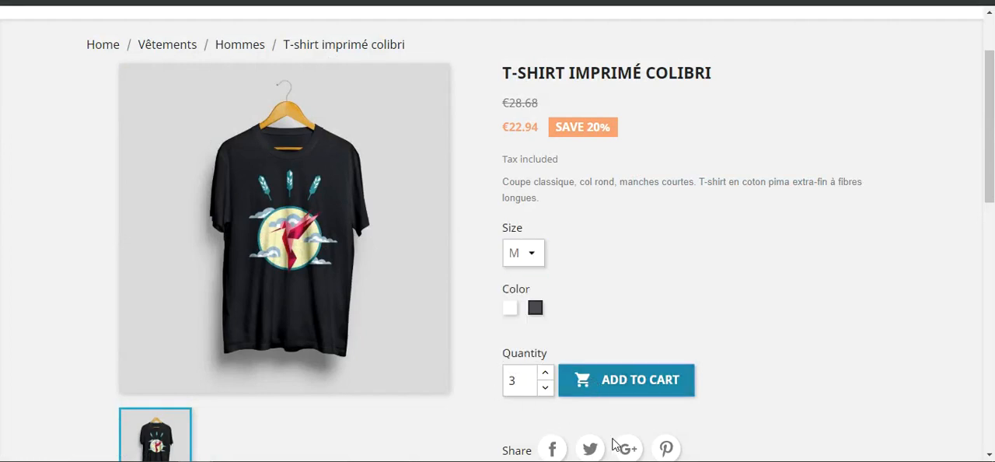
{"action": "left_click", "coordinate": [699, 233]}
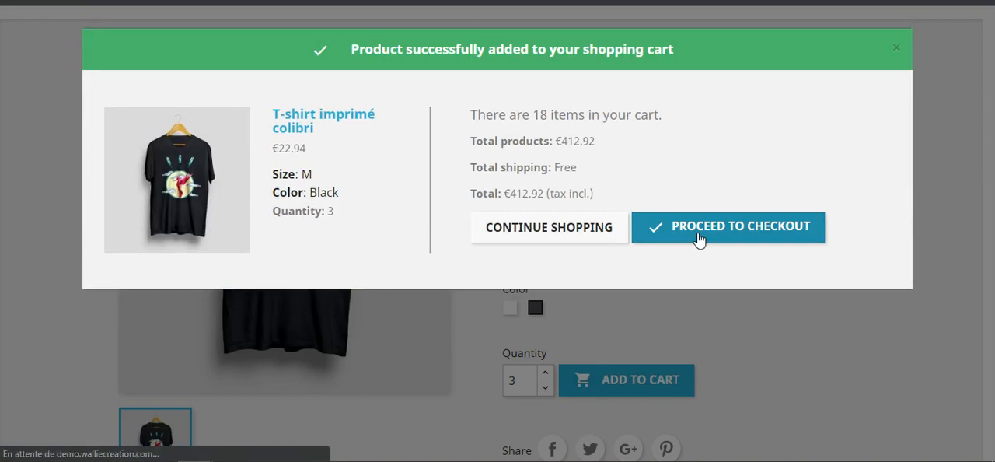
{"action": "scroll", "coordinate": [542, 270], "scroll_direction": "down", "scroll_amount": 2}
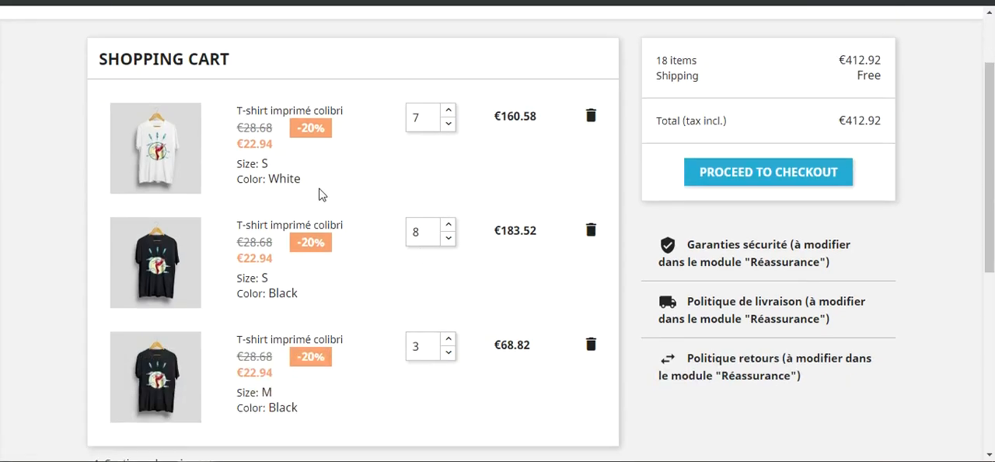
Proceed to checkout and continue with the saved Mon adresse address and the free Démo in-store pick-up
{"action": "scroll", "coordinate": [555, 215], "scroll_direction": "up", "scroll_amount": 2}
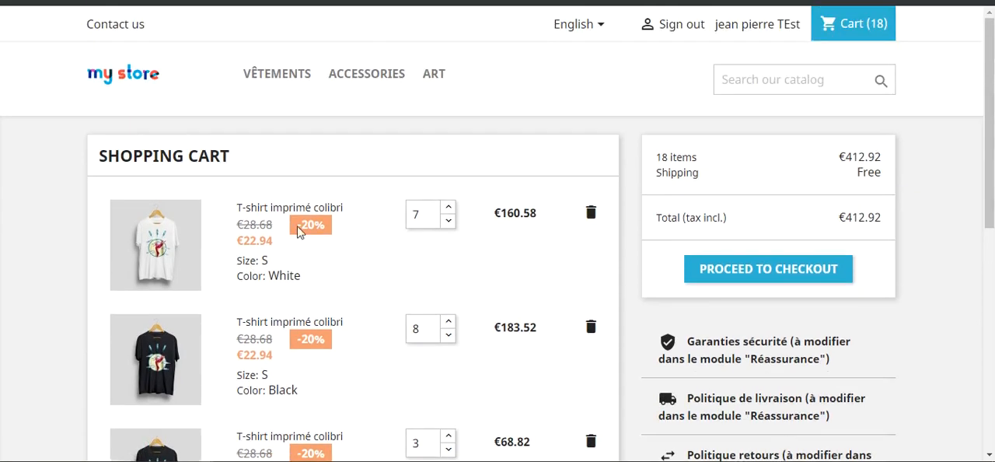
{"action": "left_click", "coordinate": [780, 272]}
{"action": "scroll", "coordinate": [480, 306], "scroll_direction": "down", "scroll_amount": 2}
{"action": "scroll", "coordinate": [303, 294], "scroll_direction": "down", "scroll_amount": 2}
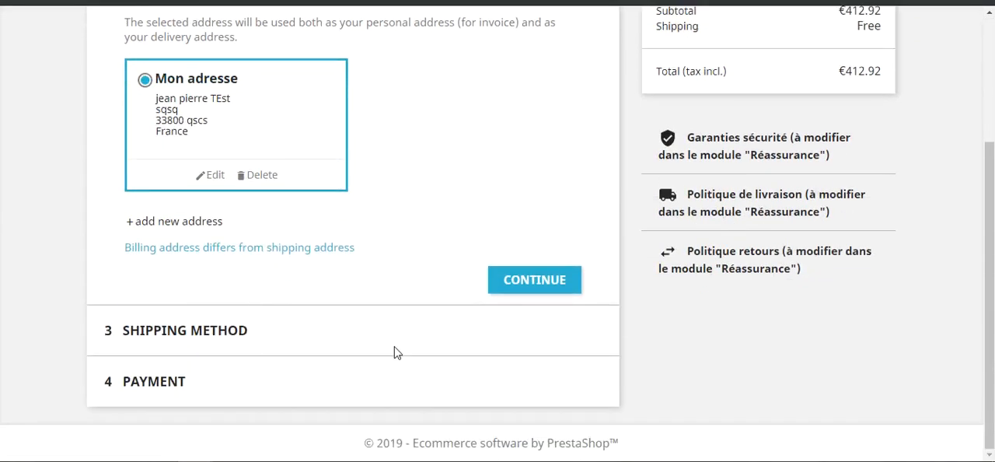
{"action": "left_click", "coordinate": [509, 288]}
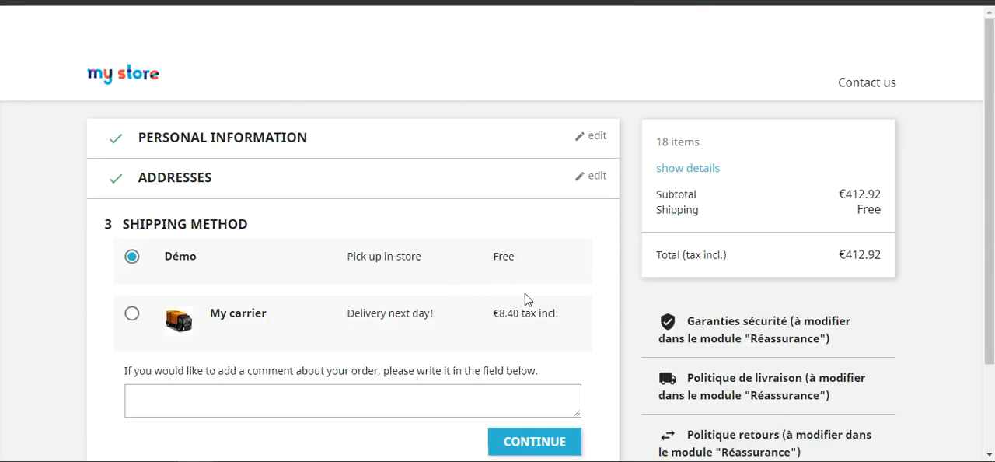
{"action": "scroll", "coordinate": [435, 331], "scroll_direction": "down", "scroll_amount": 2}
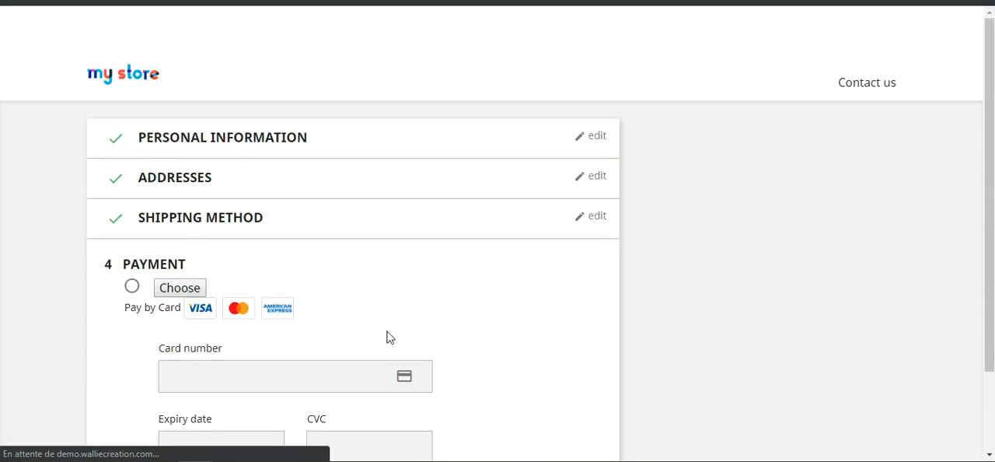
Select payment by bank wire, accept the terms of service and place the order
{"action": "scroll", "coordinate": [386, 335], "scroll_direction": "down", "scroll_amount": 2}
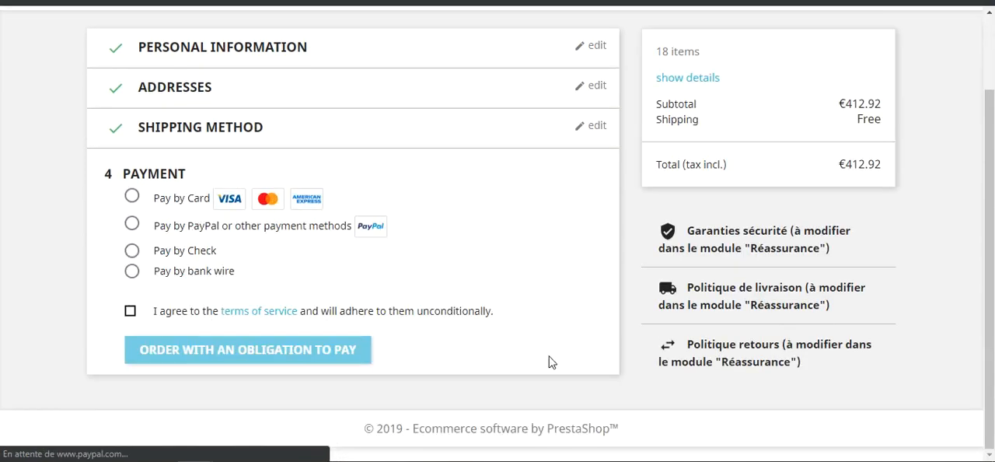
{"action": "left_click", "coordinate": [133, 244]}
{"action": "scroll", "coordinate": [256, 303], "scroll_direction": "down", "scroll_amount": 2}
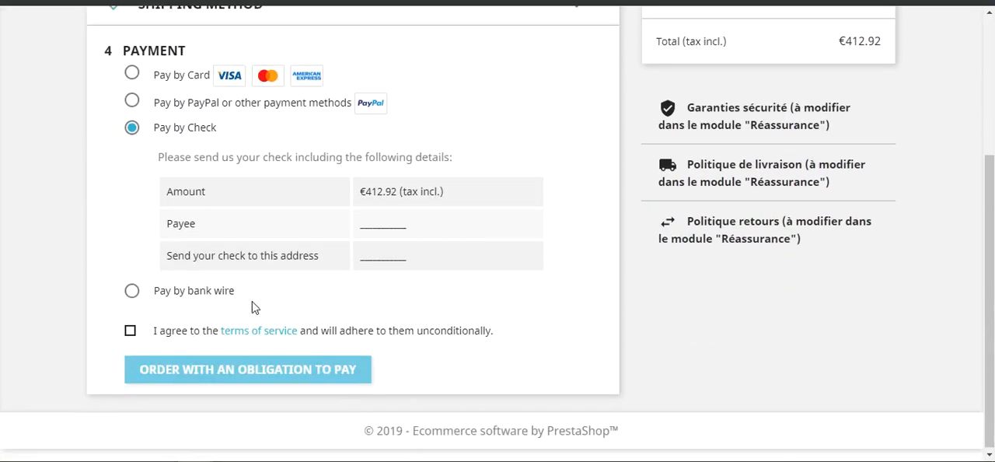
{"action": "left_click", "coordinate": [133, 289]}
{"action": "left_click", "coordinate": [130, 328]}
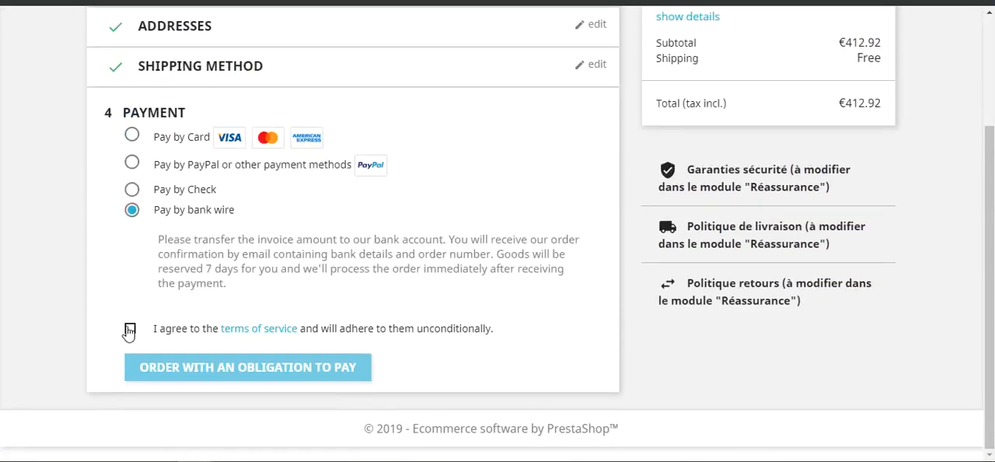
{"action": "left_click", "coordinate": [242, 379]}
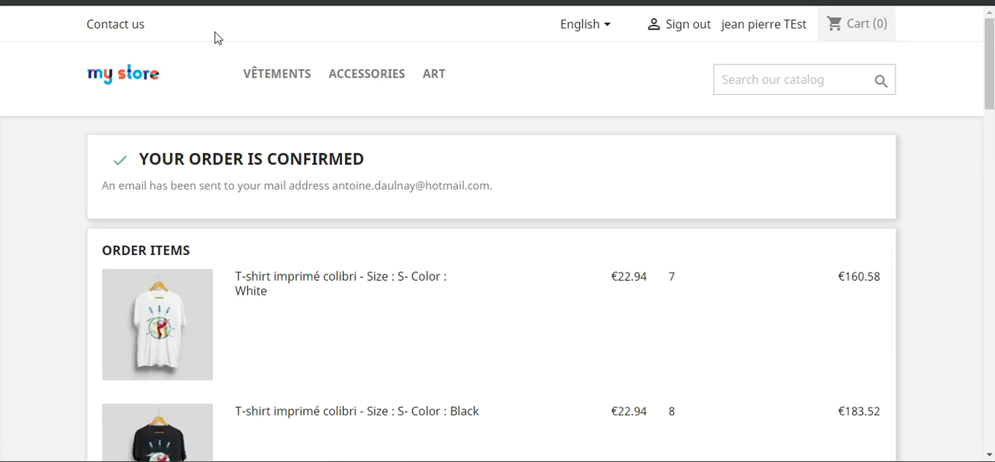
In the PrestaShop back office, open the newest order from the order list and examine its status and products' available quantities
{"action": "mouse_move", "coordinate": [61, 154]}
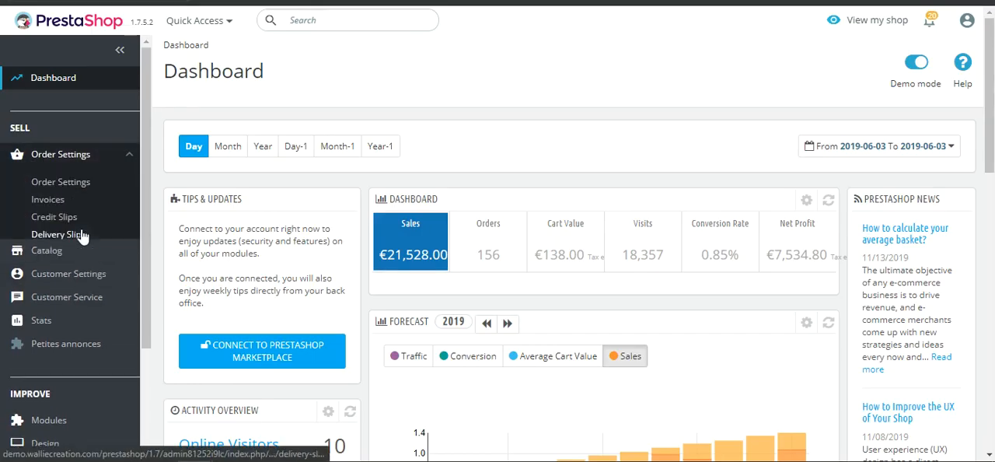
{"action": "left_click", "coordinate": [76, 181]}
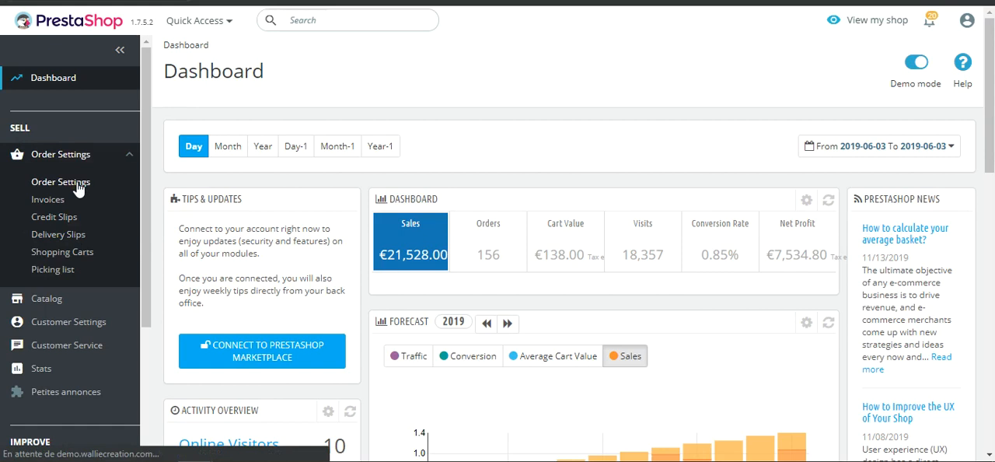
{"action": "scroll", "coordinate": [471, 278], "scroll_direction": "down", "scroll_amount": 2}
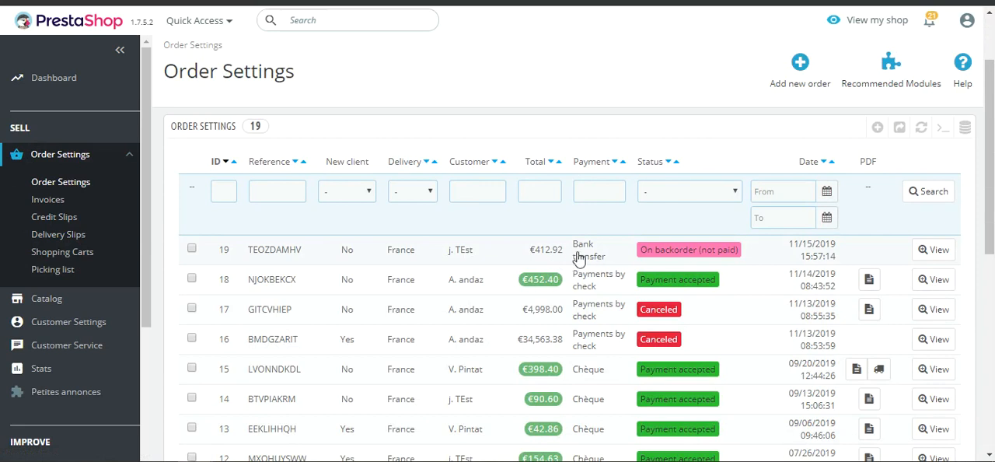
{"action": "left_click", "coordinate": [731, 259]}
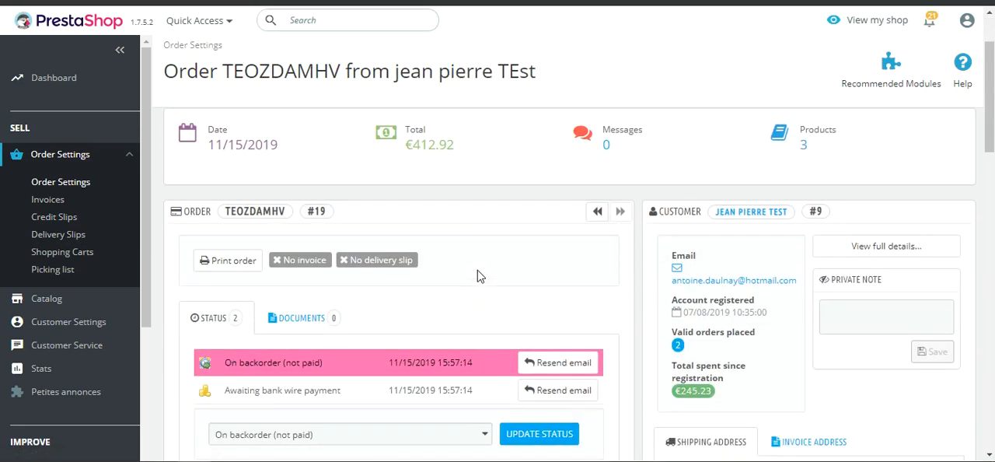
{"action": "scroll", "coordinate": [478, 273], "scroll_direction": "down", "scroll_amount": 2}
{"action": "scroll", "coordinate": [478, 276], "scroll_direction": "down", "scroll_amount": 10}
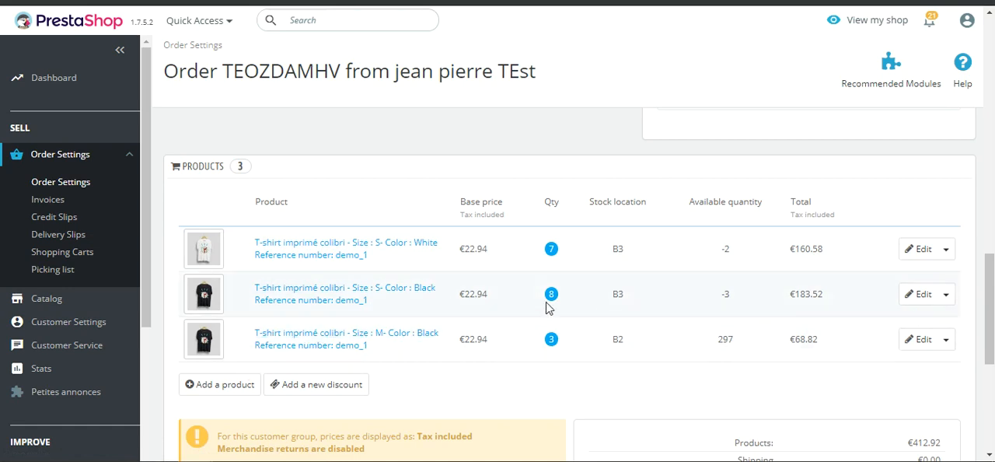
Open the T-shirt imprimé colibri from the product catalog, set its size S white combination's quantity to 3 and save
{"action": "left_click", "coordinate": [112, 182]}
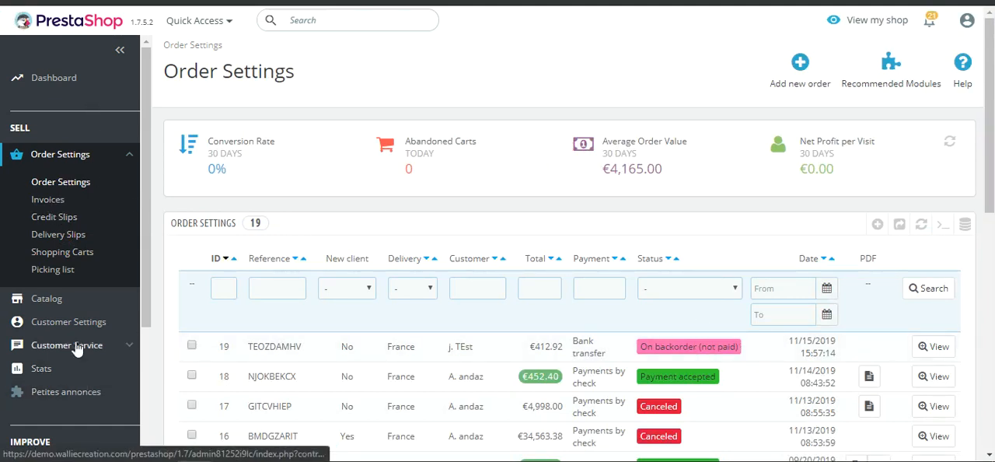
{"action": "mouse_move", "coordinate": [54, 302]}
{"action": "left_click", "coordinate": [54, 206]}
{"action": "scroll", "coordinate": [512, 345], "scroll_direction": "down", "scroll_amount": 2}
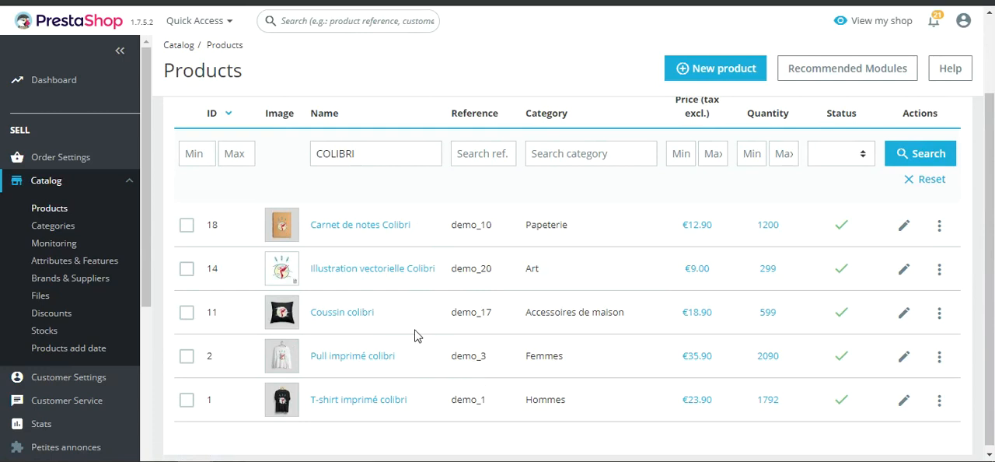
{"action": "left_click", "coordinate": [377, 411]}
{"action": "left_click", "coordinate": [323, 145]}
{"action": "scroll", "coordinate": [251, 278], "scroll_direction": "down", "scroll_amount": 4}
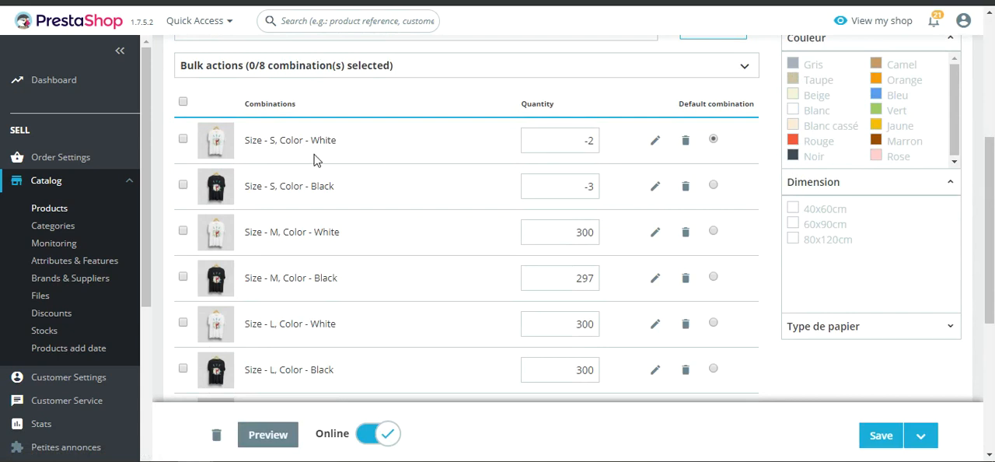
{"action": "left_click", "coordinate": [560, 142]}
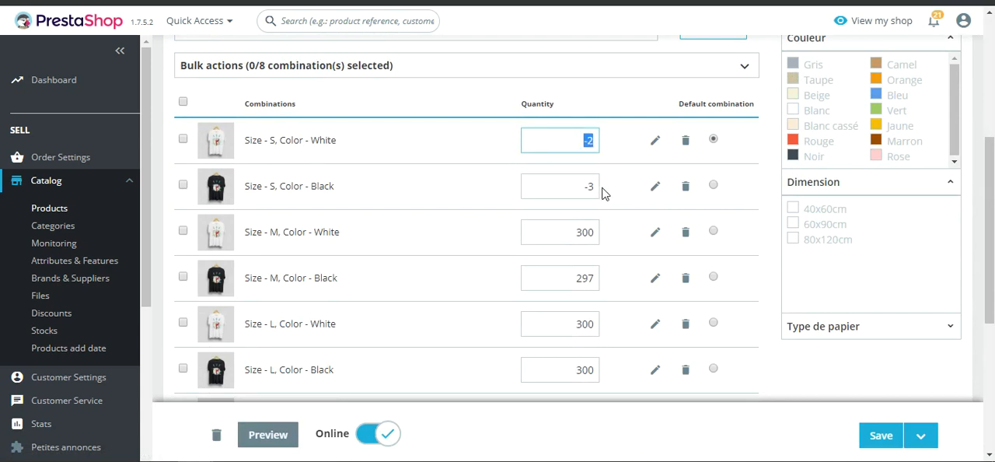
{"action": "type", "text": "3"}
{"action": "left_click", "coordinate": [881, 435]}
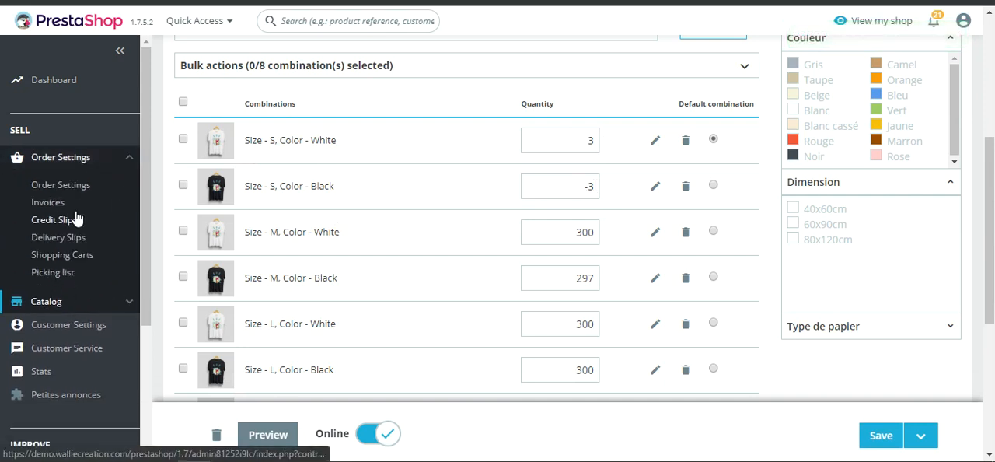
Reopen the newest order from the order list and check its backorder status and the updated available quantities
{"action": "left_click", "coordinate": [117, 254]}
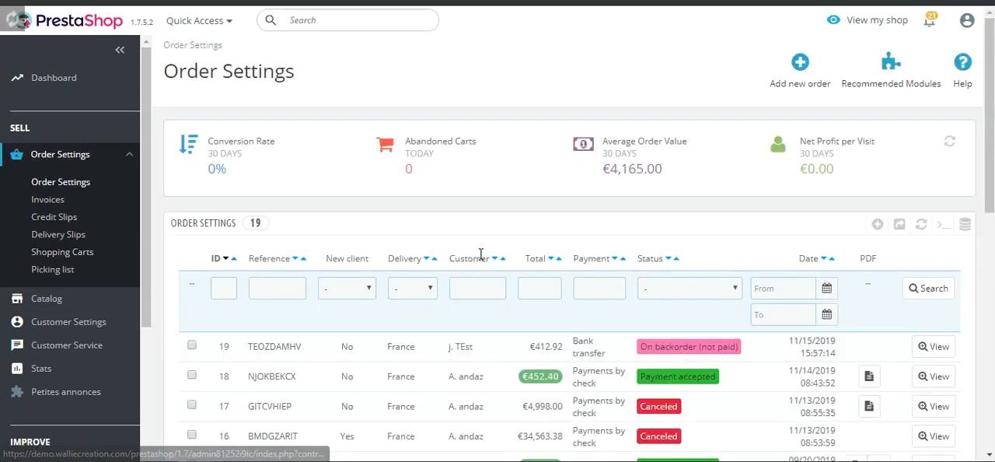
{"action": "left_click", "coordinate": [544, 260]}
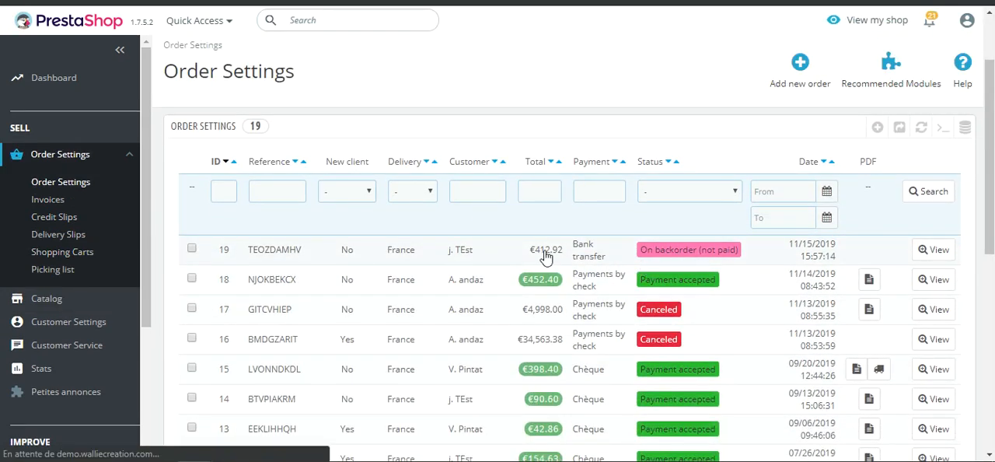
{"action": "scroll", "coordinate": [542, 264], "scroll_direction": "down", "scroll_amount": 15}
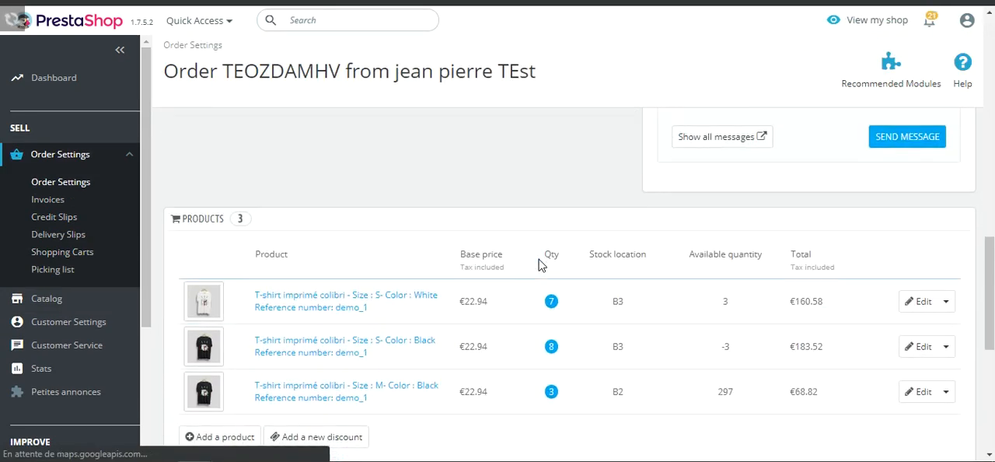
{"action": "scroll", "coordinate": [656, 293], "scroll_direction": "up", "scroll_amount": 1}
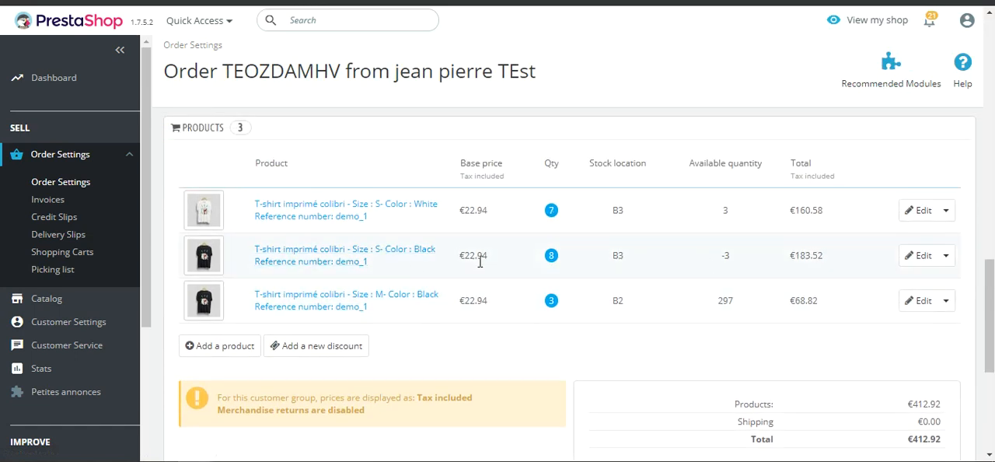
{"action": "scroll", "coordinate": [586, 267], "scroll_direction": "up", "scroll_amount": 2}
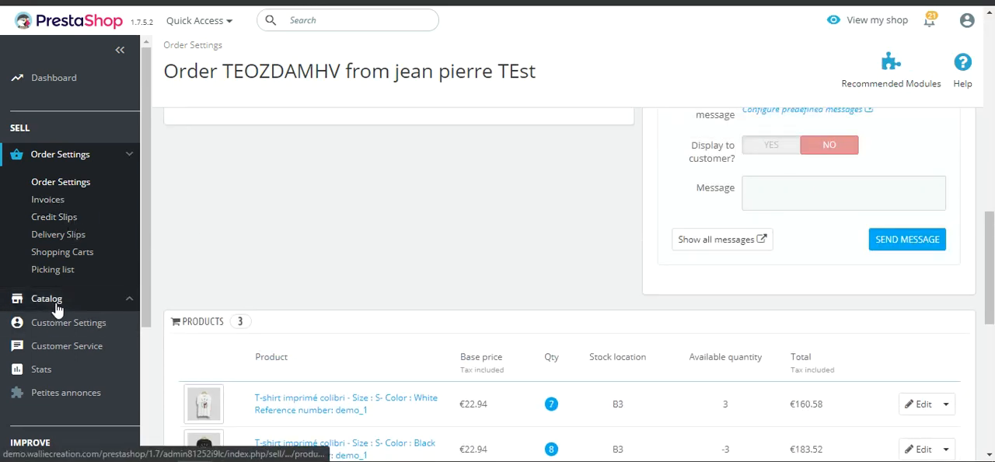
Set the quantity of the T-shirt imprimé colibri's size S black combination to 5 in the catalog and save the product
{"action": "mouse_move", "coordinate": [32, 300]}
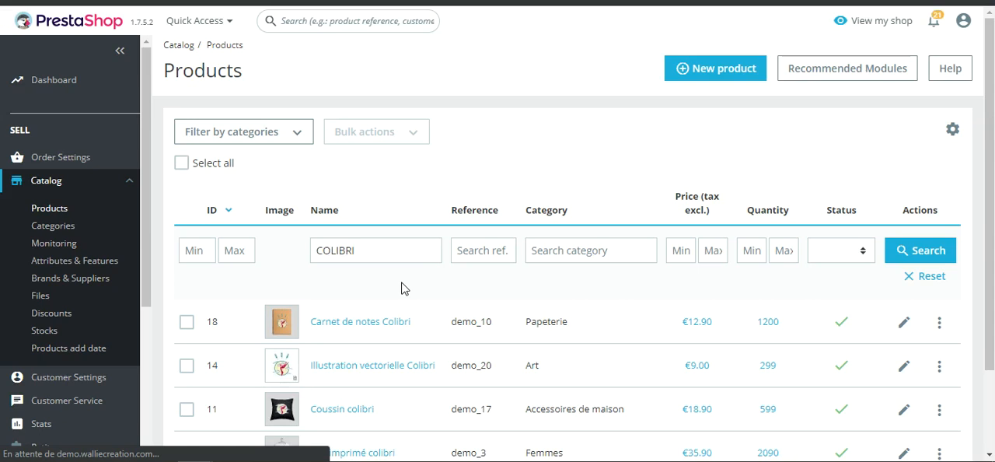
{"action": "scroll", "coordinate": [393, 304], "scroll_direction": "down", "scroll_amount": 2}
{"action": "left_click", "coordinate": [382, 393]}
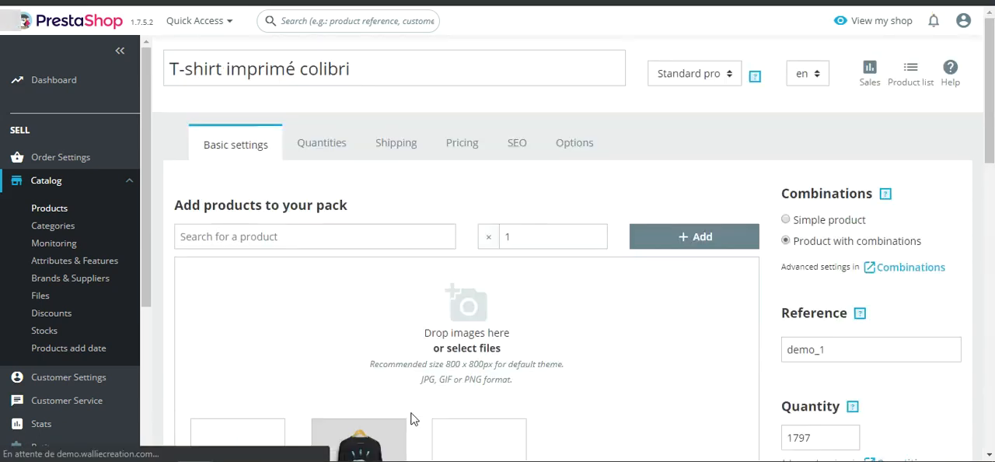
{"action": "left_click", "coordinate": [330, 148]}
{"action": "scroll", "coordinate": [413, 258], "scroll_direction": "down", "scroll_amount": 5}
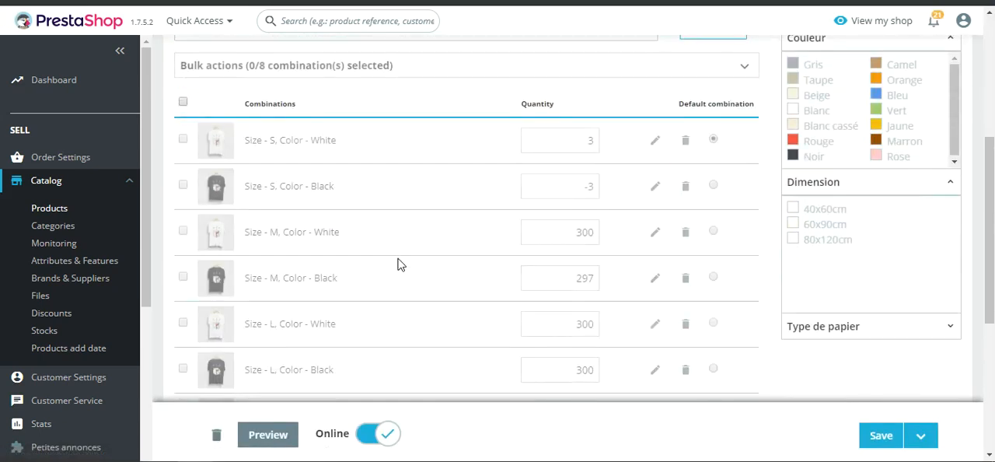
{"action": "left_click_drag", "start_coordinate": [581, 186], "coordinate": [627, 189]}
{"action": "type", "text": "5"}
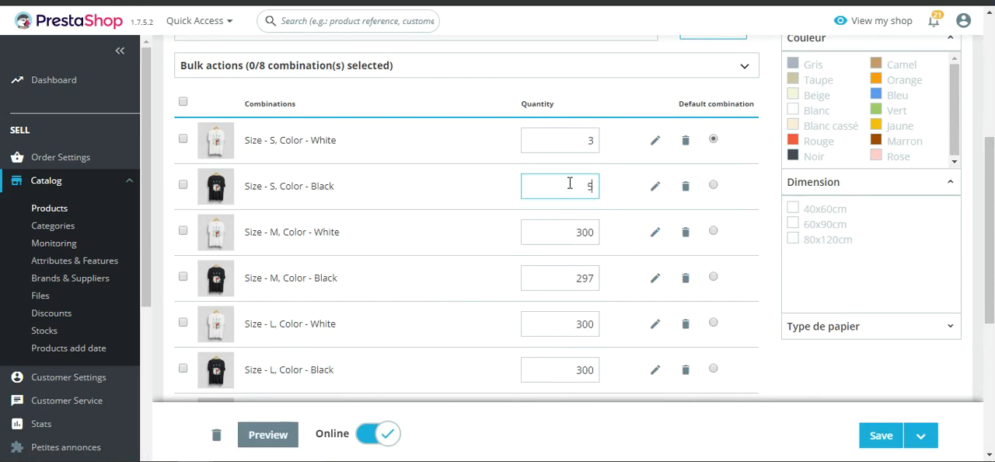
{"action": "left_click", "coordinate": [880, 434]}
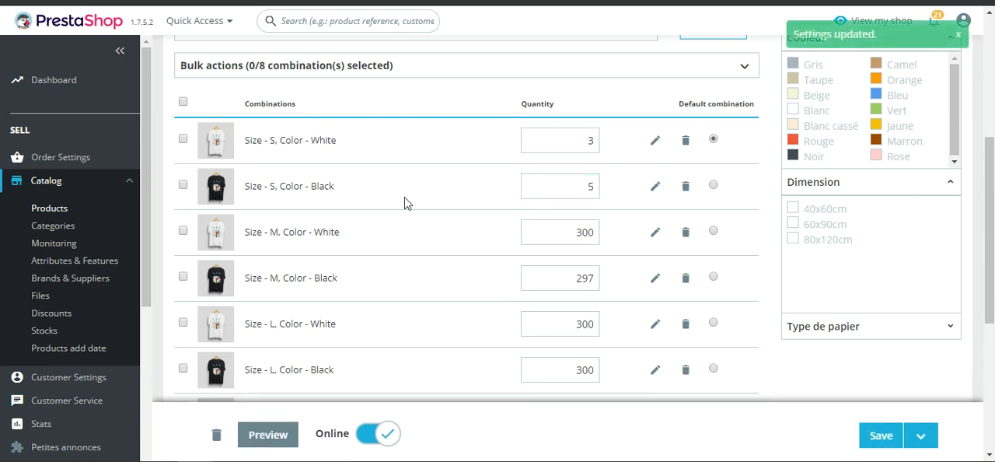
Check the newest order's status in the order list and compare it with the payment method on the storefront order confirmation
{"action": "mouse_move", "coordinate": [61, 167]}
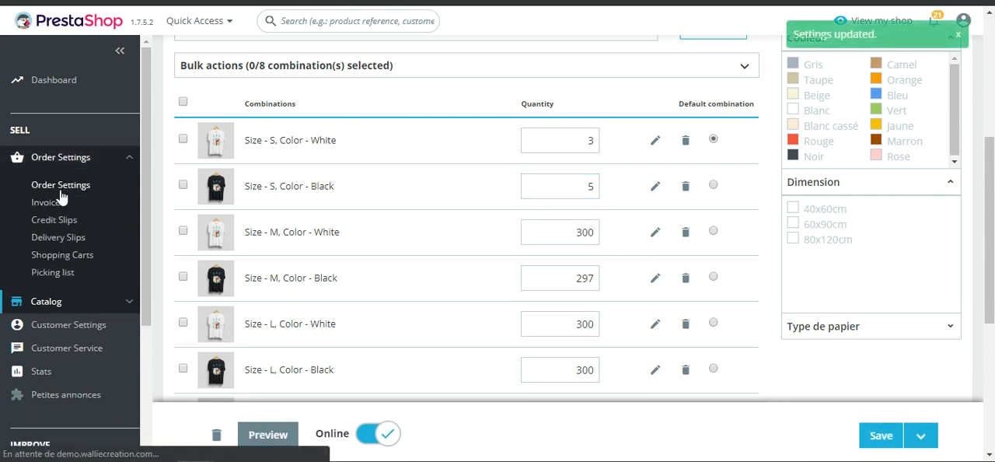
{"action": "left_click", "coordinate": [58, 185]}
{"action": "scroll", "coordinate": [703, 350], "scroll_direction": "down", "scroll_amount": 3}
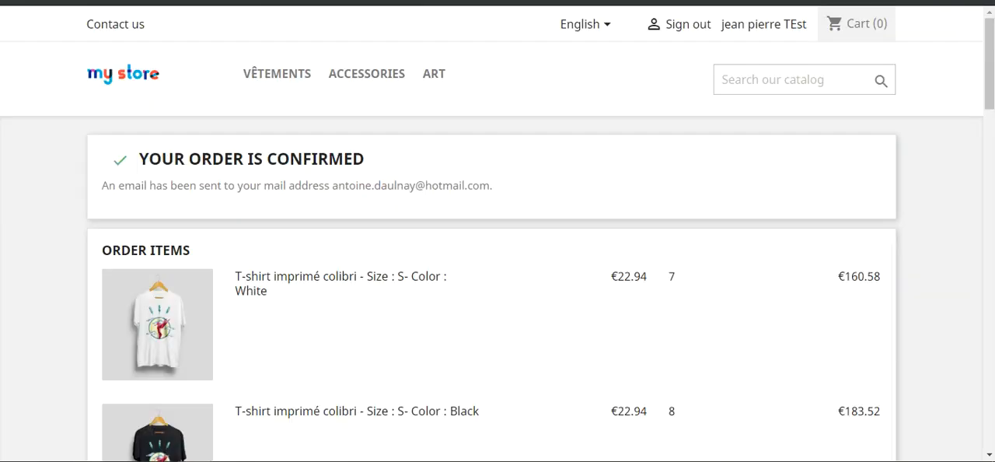
{"action": "scroll", "coordinate": [339, 257], "scroll_direction": "down", "scroll_amount": 6}
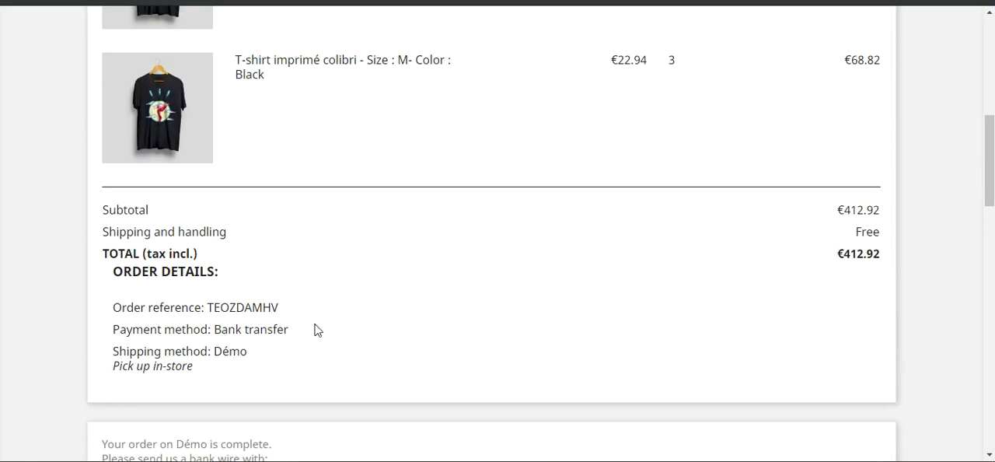
{"action": "scroll", "coordinate": [315, 328], "scroll_direction": "up", "scroll_amount": 2}
{"action": "left_click", "coordinate": [146, 2]}
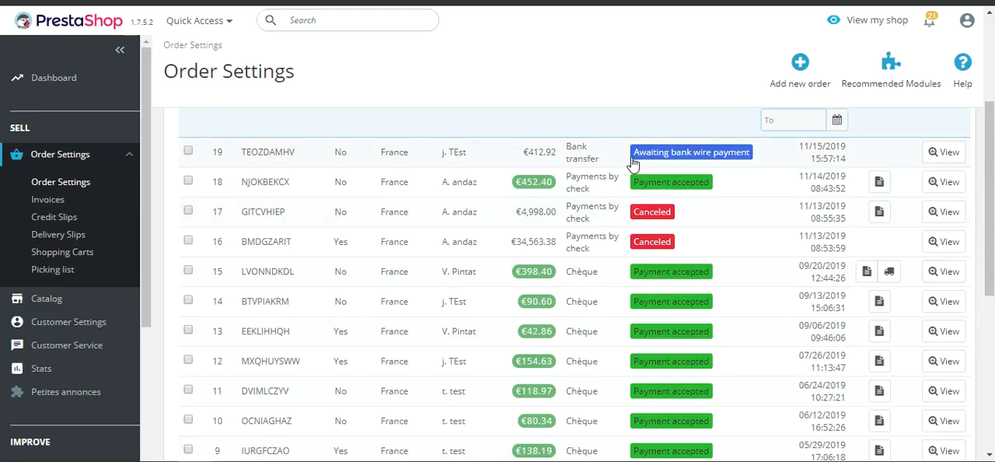
{"action": "scroll", "coordinate": [473, 262], "scroll_direction": "up", "scroll_amount": 2}
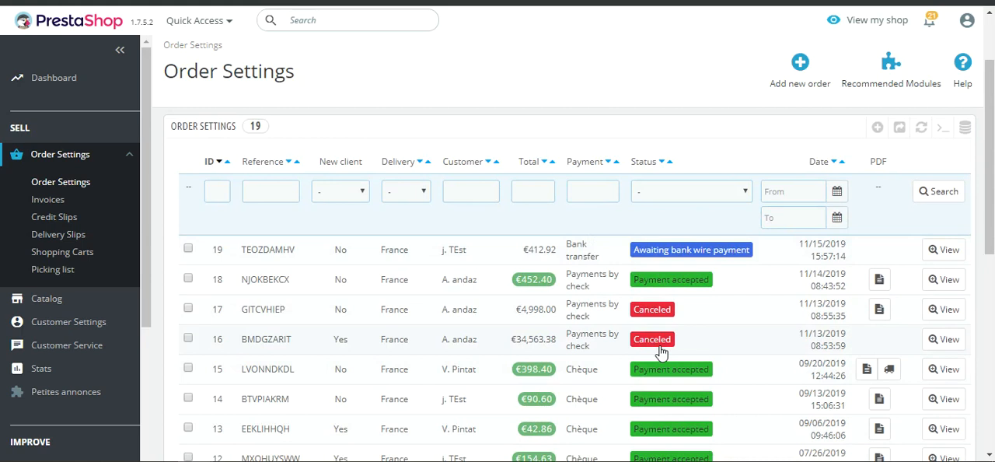
{"action": "scroll", "coordinate": [616, 351], "scroll_direction": "down", "scroll_amount": 2}
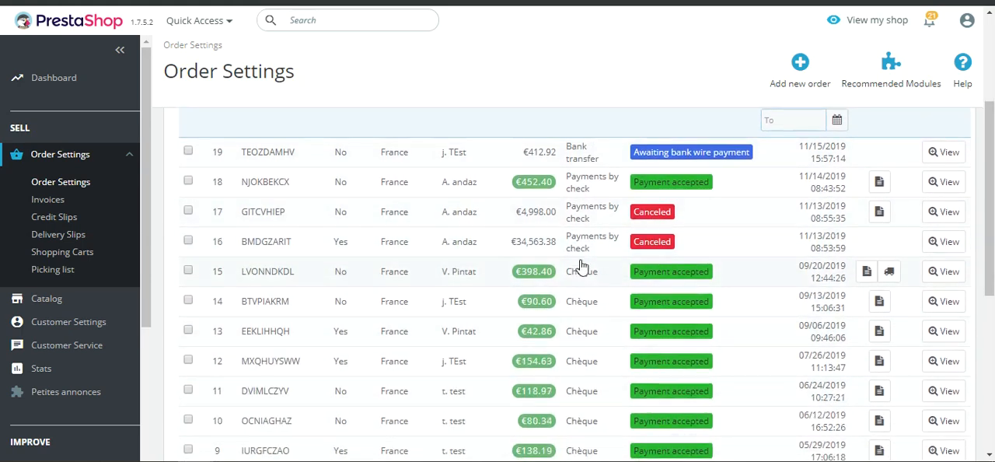
{"action": "scroll", "coordinate": [532, 259], "scroll_direction": "up", "scroll_amount": 5}
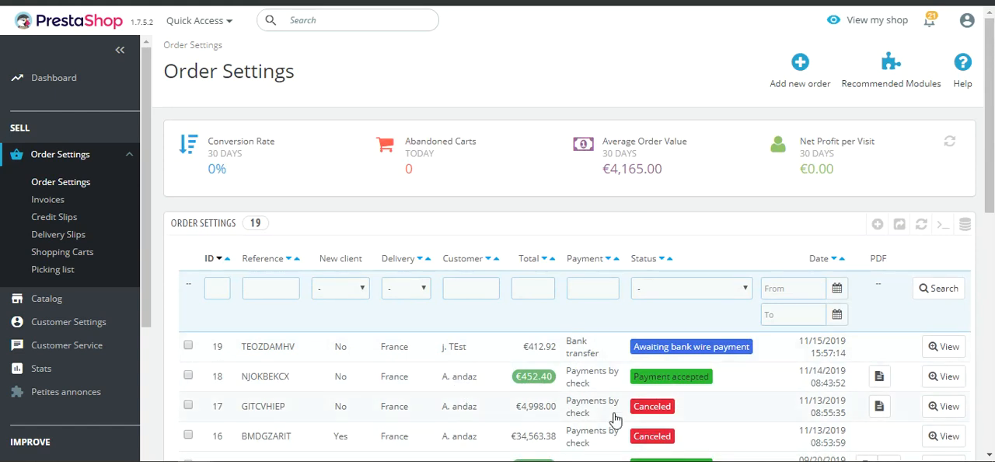
{"action": "scroll", "coordinate": [338, 241], "scroll_direction": "down", "scroll_amount": 1}
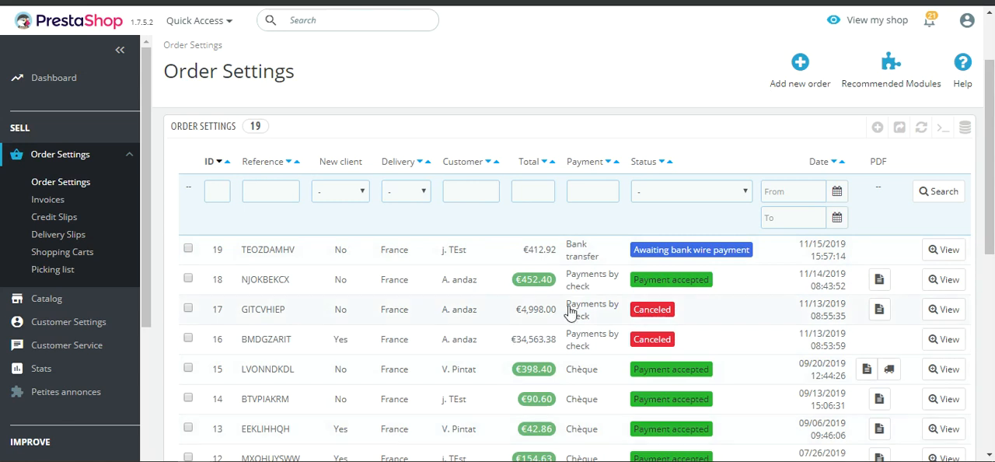
{"action": "scroll", "coordinate": [652, 311], "scroll_direction": "down", "scroll_amount": 3}
{"action": "scroll", "coordinate": [647, 354], "scroll_direction": "up", "scroll_amount": 3}
Switch to the back-office dashboard and look through its sales figures, pending items and recent orders
{"action": "left_click", "coordinate": [104, 204]}
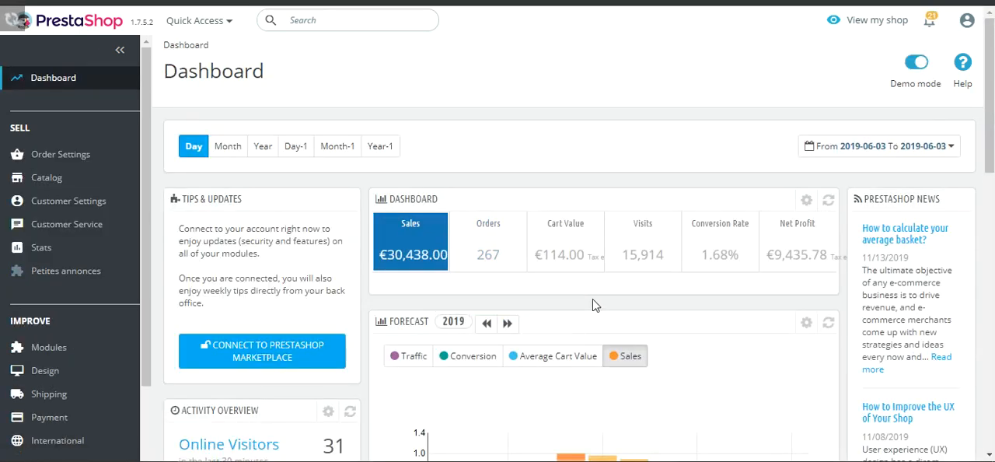
{"action": "scroll", "coordinate": [575, 249], "scroll_direction": "down", "scroll_amount": 3}
{"action": "scroll", "coordinate": [573, 285], "scroll_direction": "up", "scroll_amount": 2}
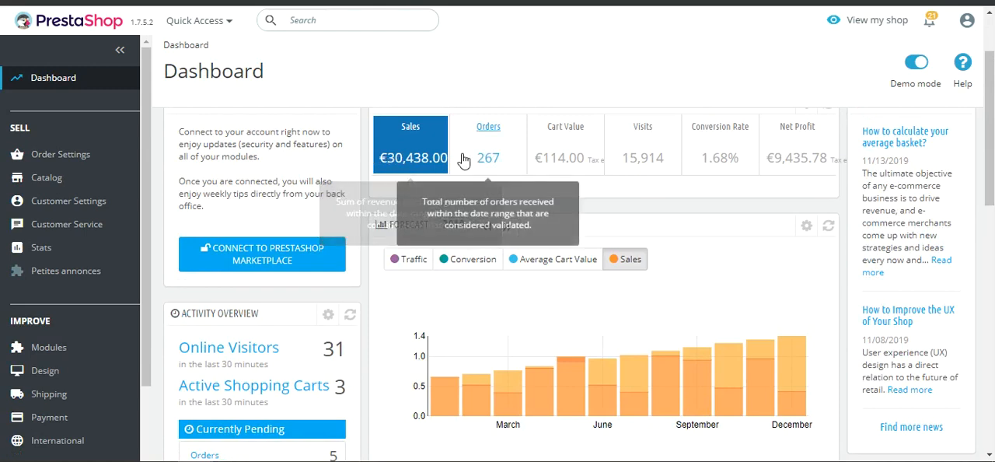
{"action": "scroll", "coordinate": [467, 284], "scroll_direction": "up", "scroll_amount": 2}
{"action": "scroll", "coordinate": [542, 331], "scroll_direction": "down", "scroll_amount": 5}
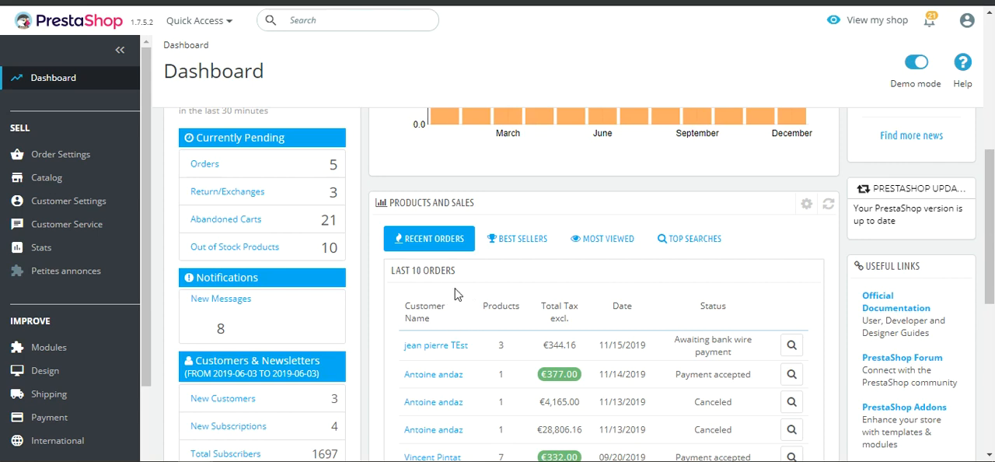
{"action": "scroll", "coordinate": [460, 203], "scroll_direction": "down", "scroll_amount": 1}
{"action": "scroll", "coordinate": [461, 203], "scroll_direction": "down", "scroll_amount": 5}
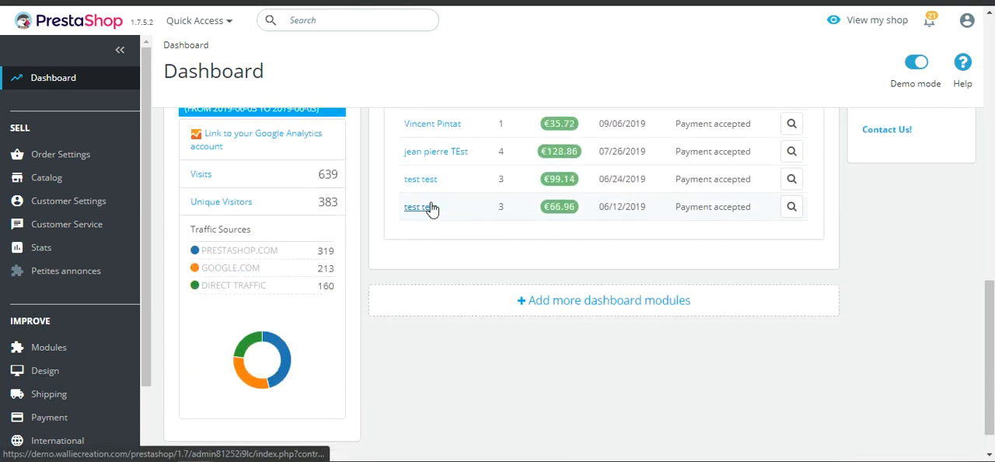